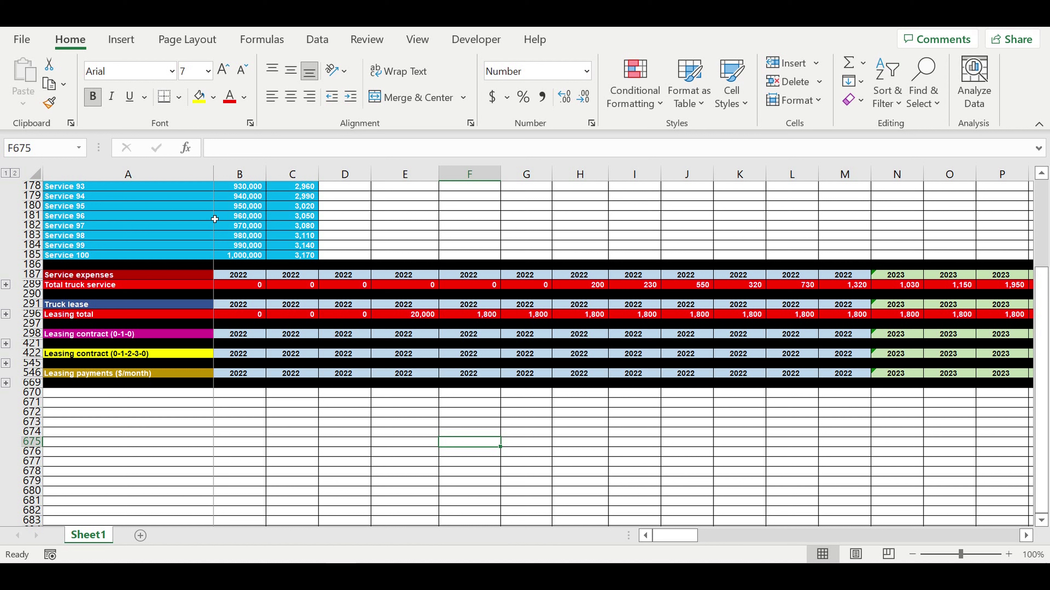
- Enter 'Own funds' in H1 and 'Leasing' in H2, then select both cells
scroll(214, 219, "down", 1)
left_click(173, 368)
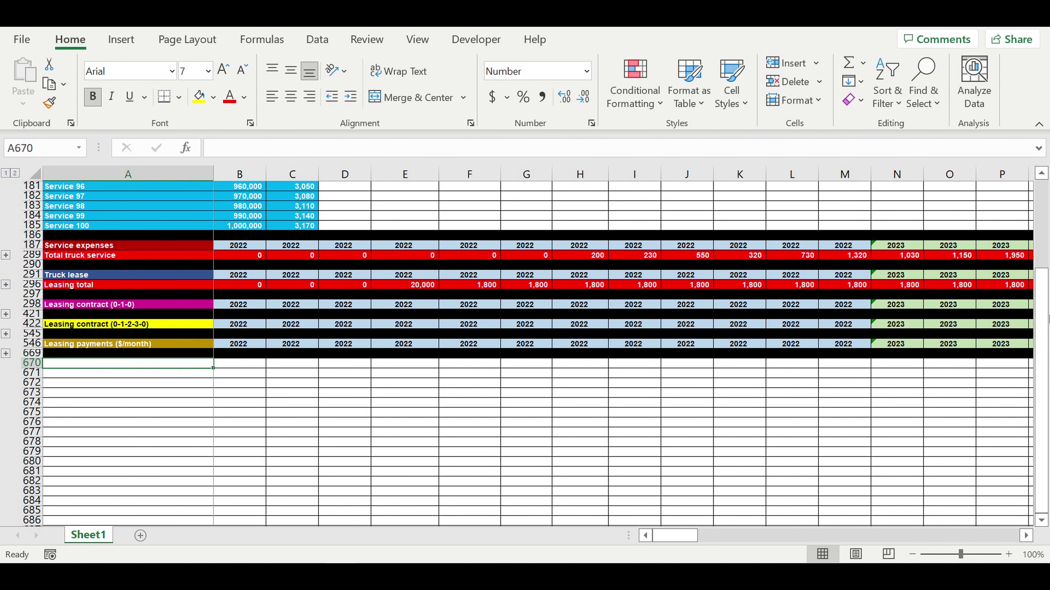
left_click_drag(1041, 306, 1032, 107)
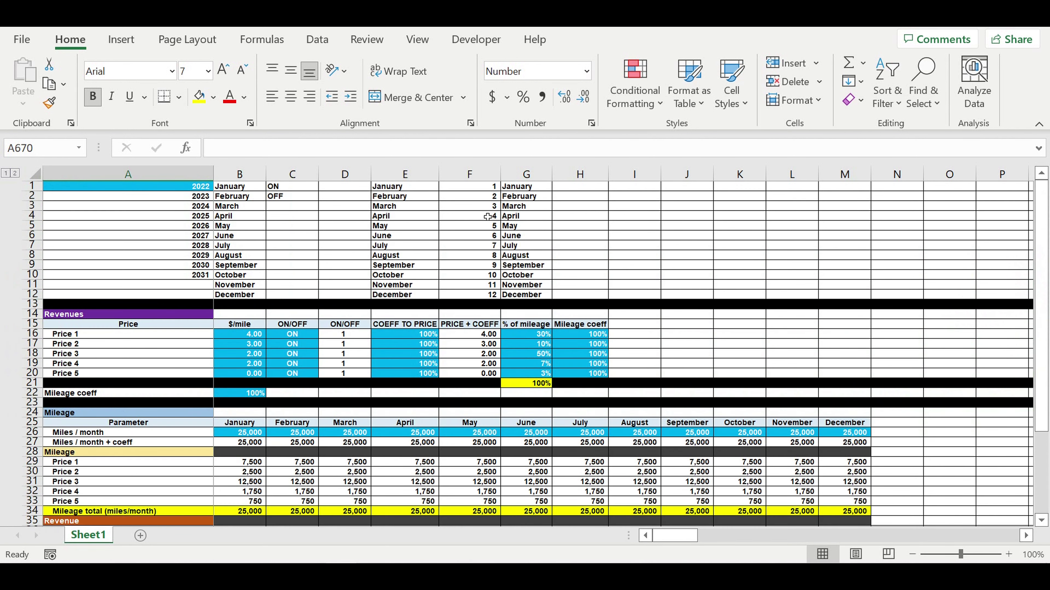
left_click(594, 190)
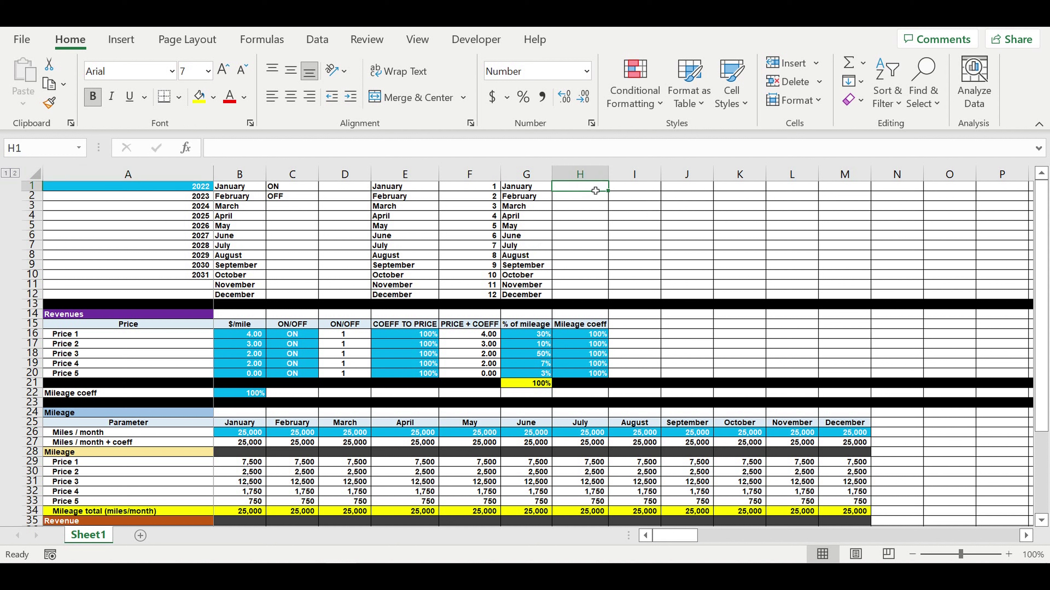
type("Own funds")
key("Return")
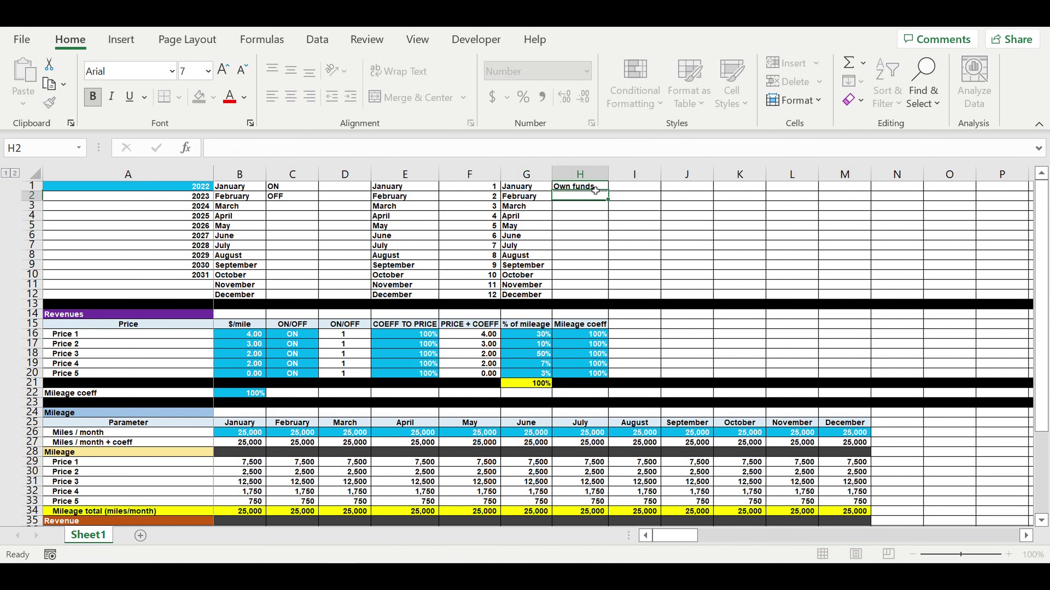
type("Leasing")
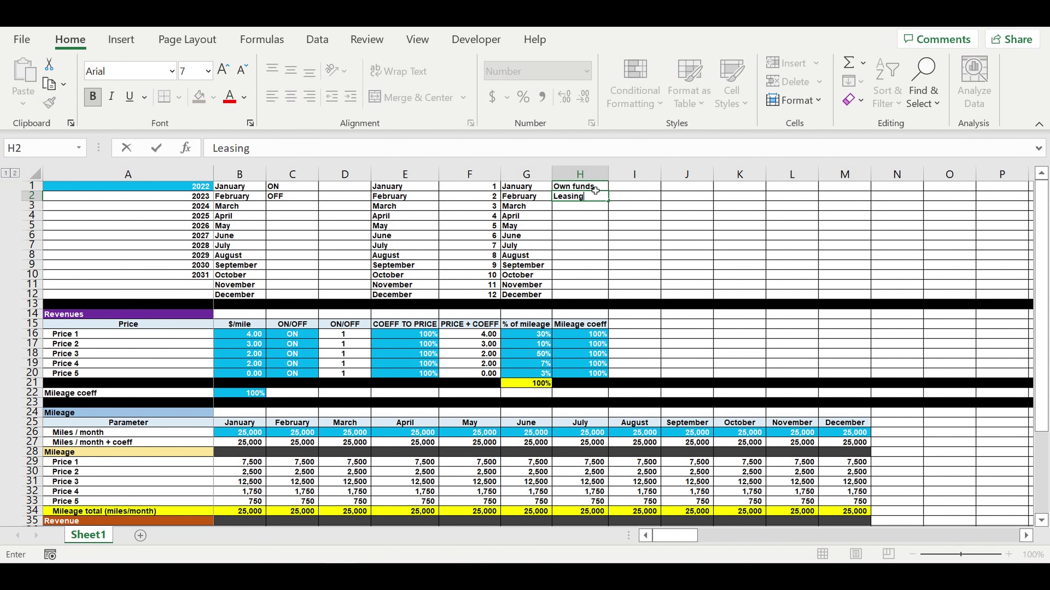
key("Return")
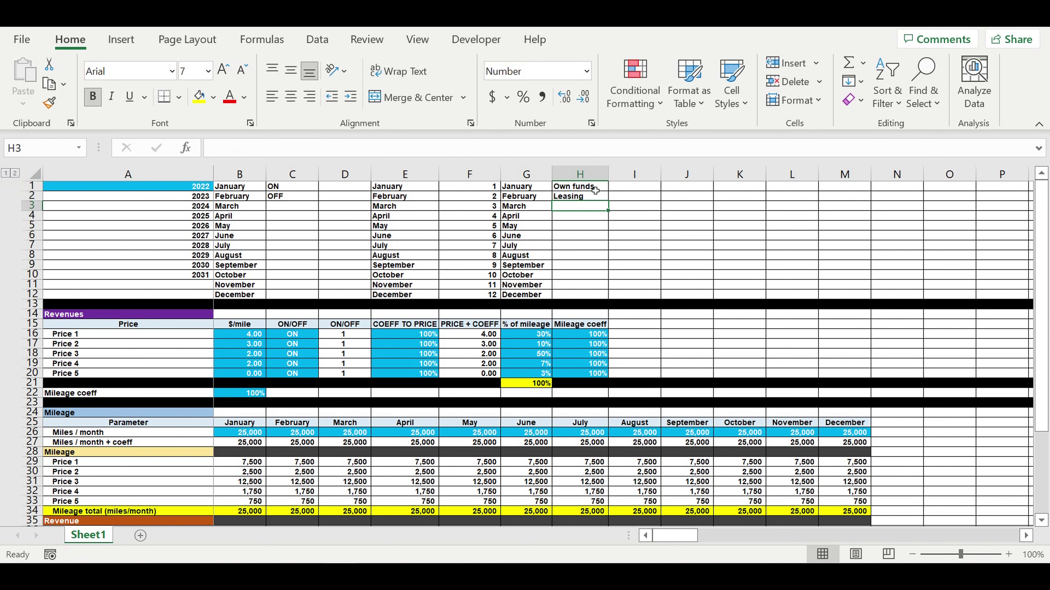
left_click_drag(589, 187, 589, 196)
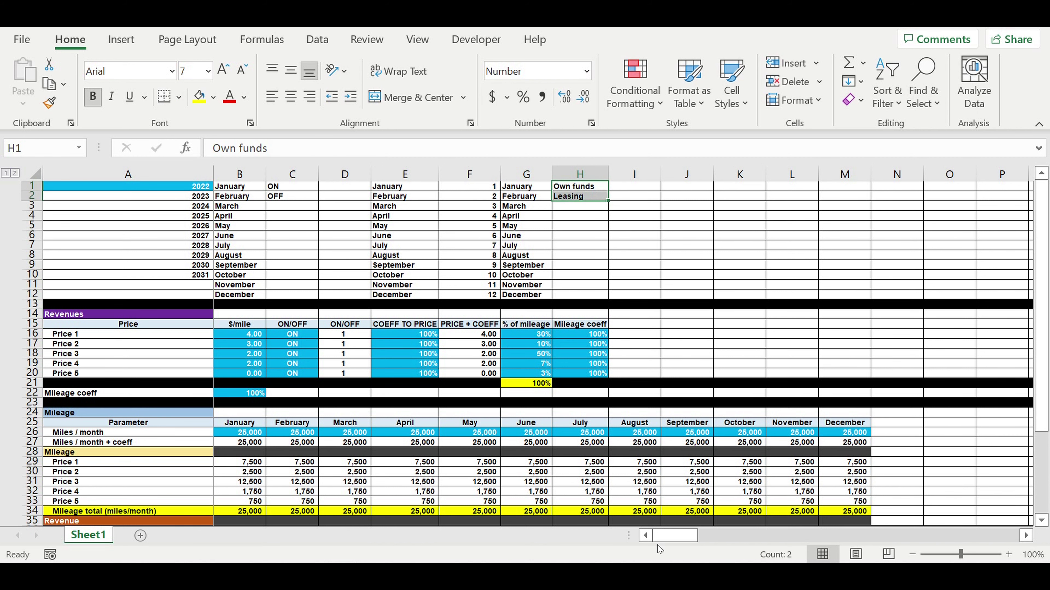
left_click_drag(1041, 205, 1048, 471)
scroll(335, 368, "down", 8)
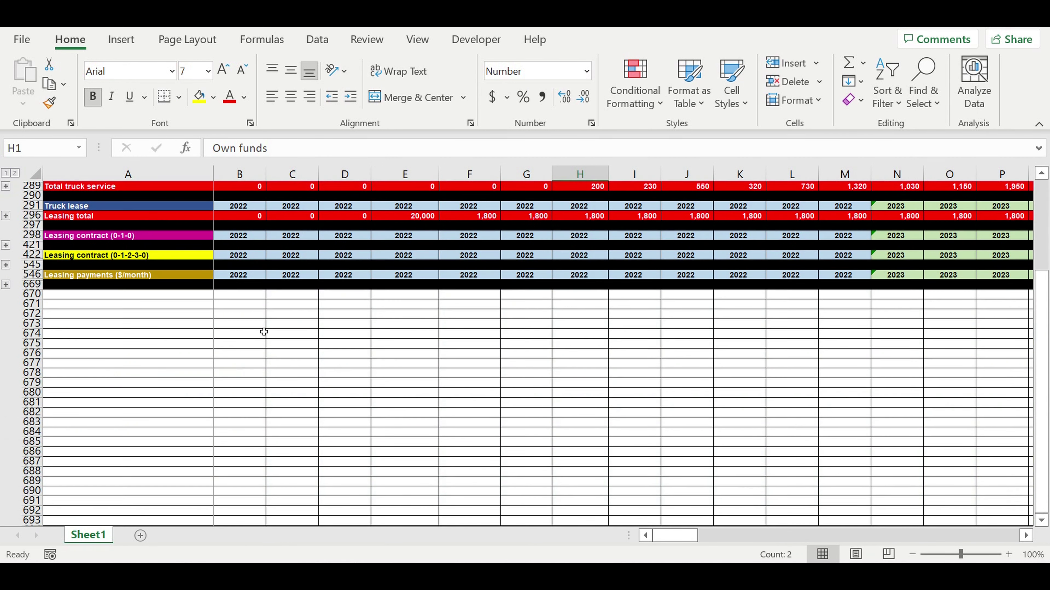
- Label cell A670 'Lease / own funds scenario switcher'
left_click(207, 299)
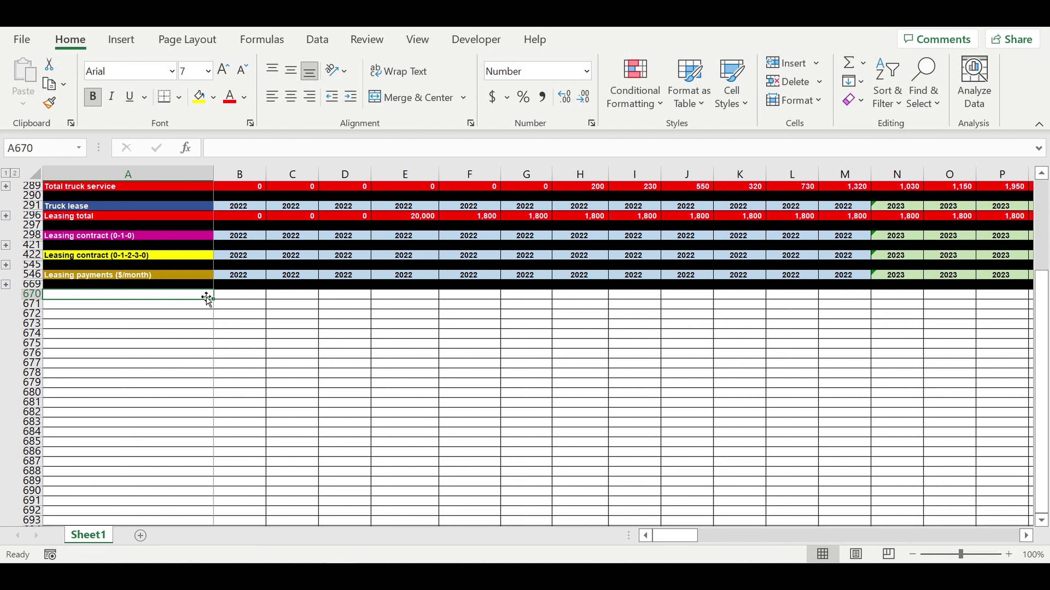
type("Lease / own fun")
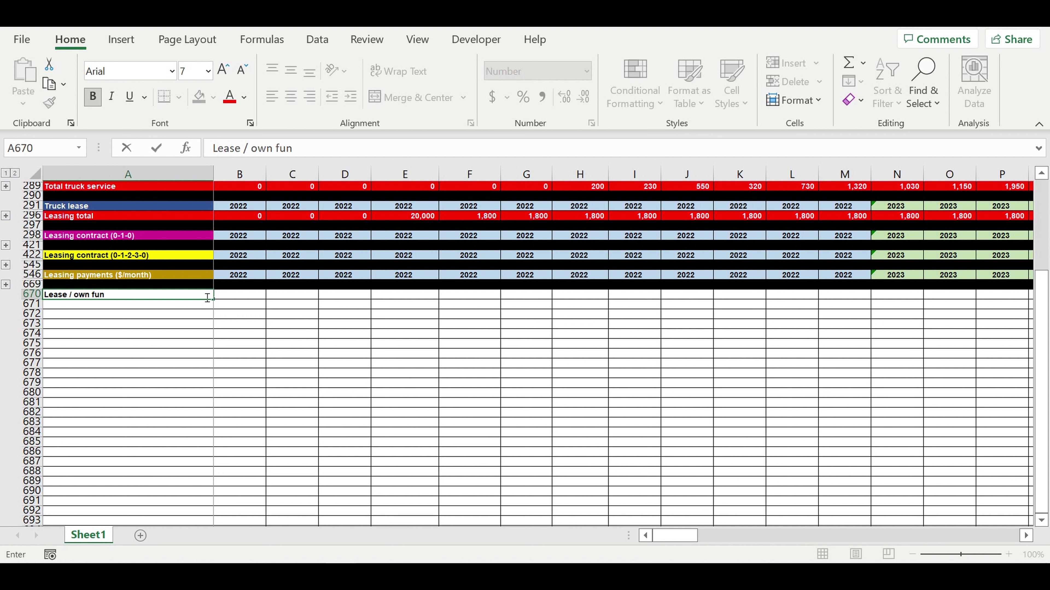
type("ds")
key("Return")
left_click(136, 294)
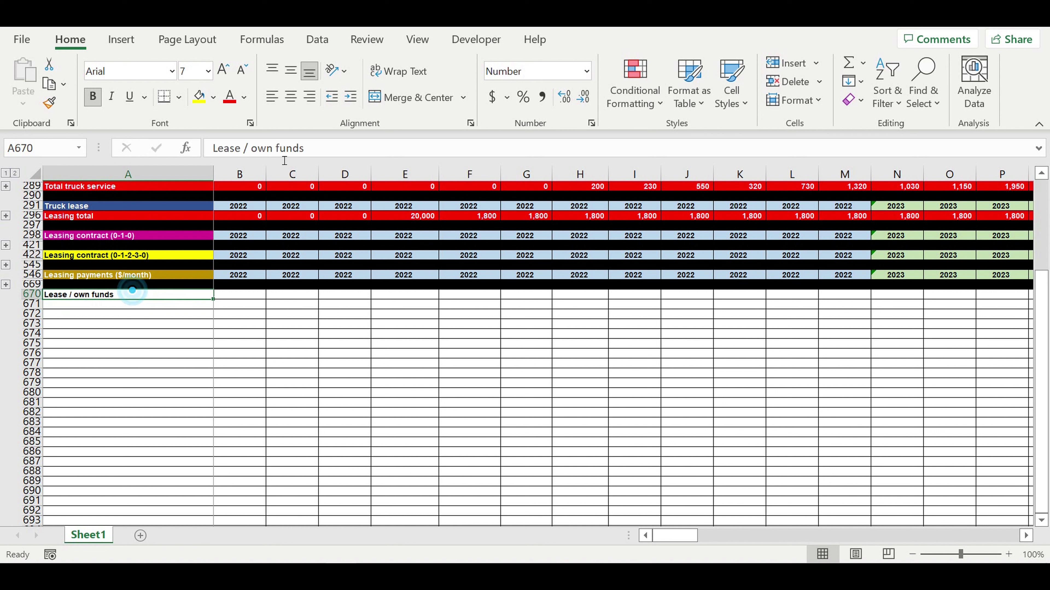
left_click(326, 154)
type("scenario")
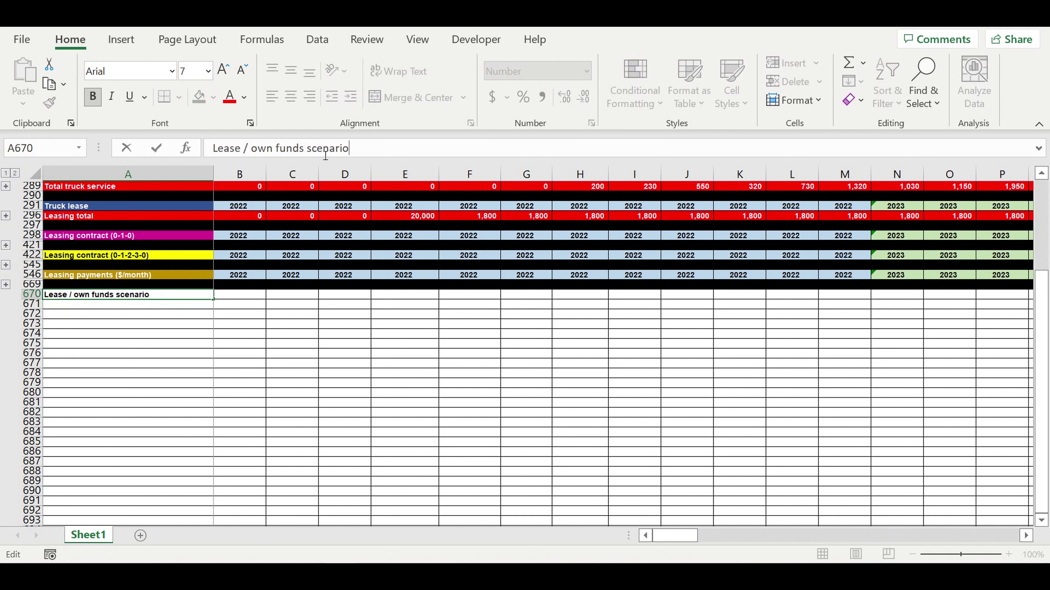
type(" switcher")
left_click(248, 318)
- Give B670 list data validation with source =$H$1:$H$2 (Own funds, Leasing)
left_click(244, 295)
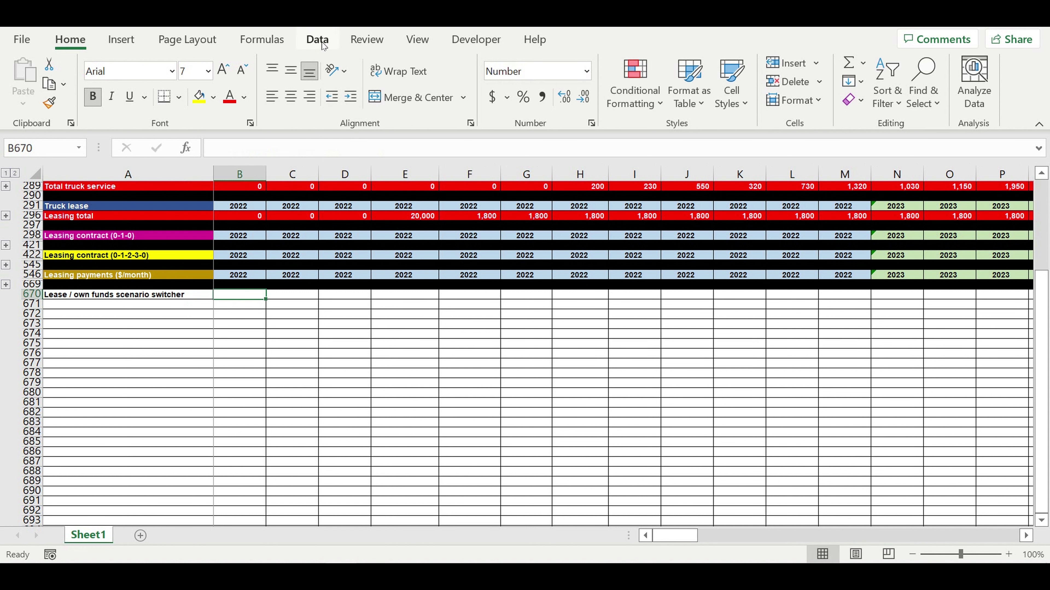
left_click(321, 41)
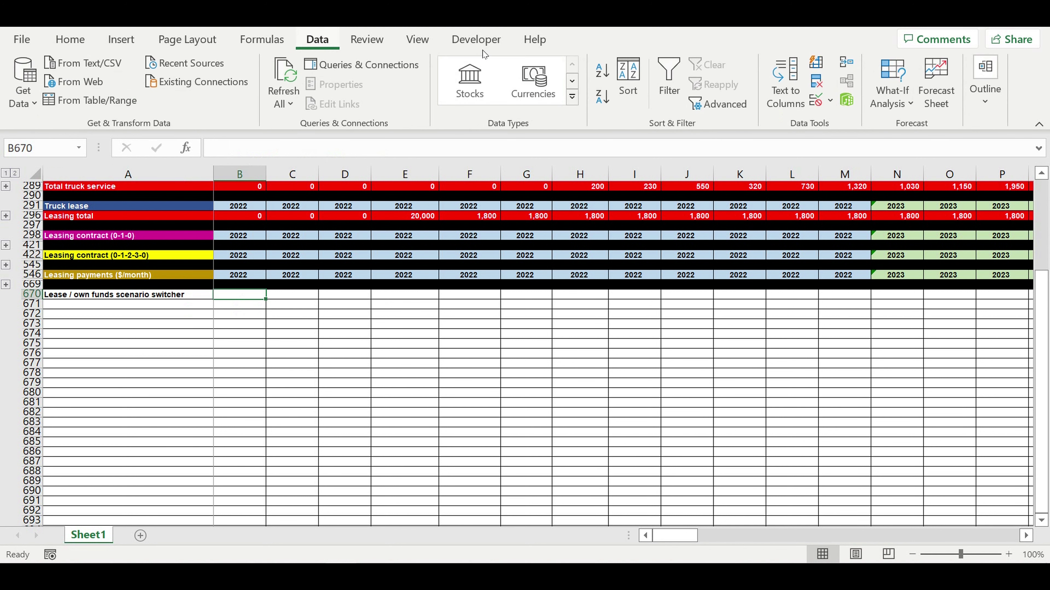
left_click(830, 101)
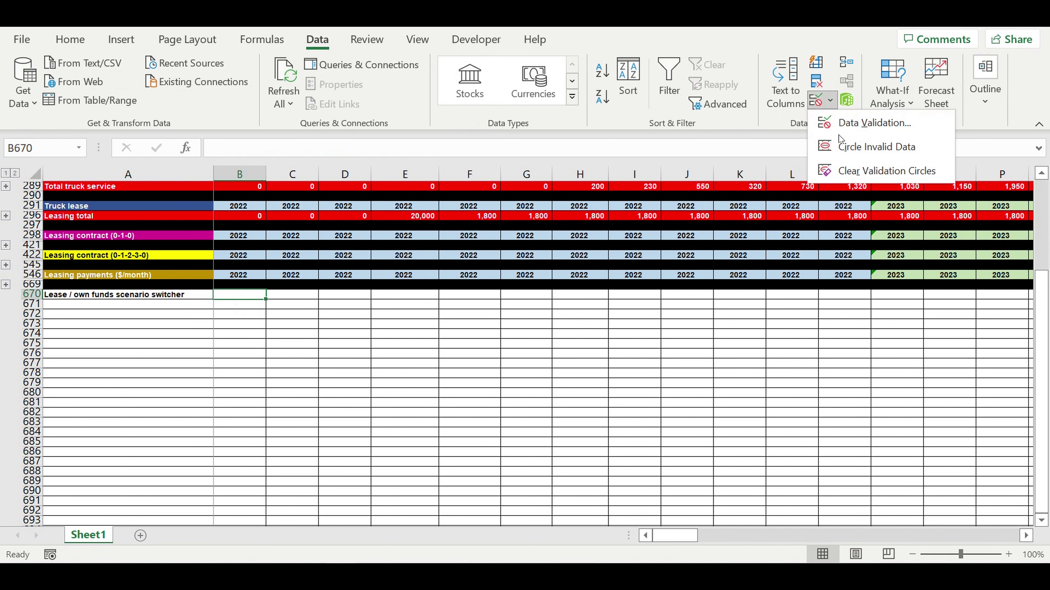
left_click(839, 123)
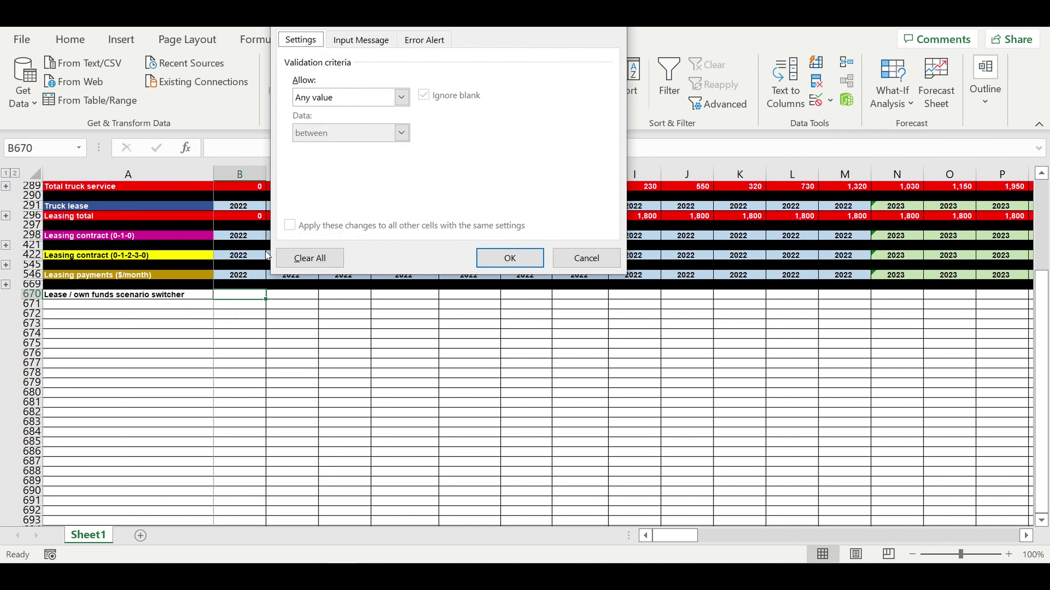
left_click(401, 97)
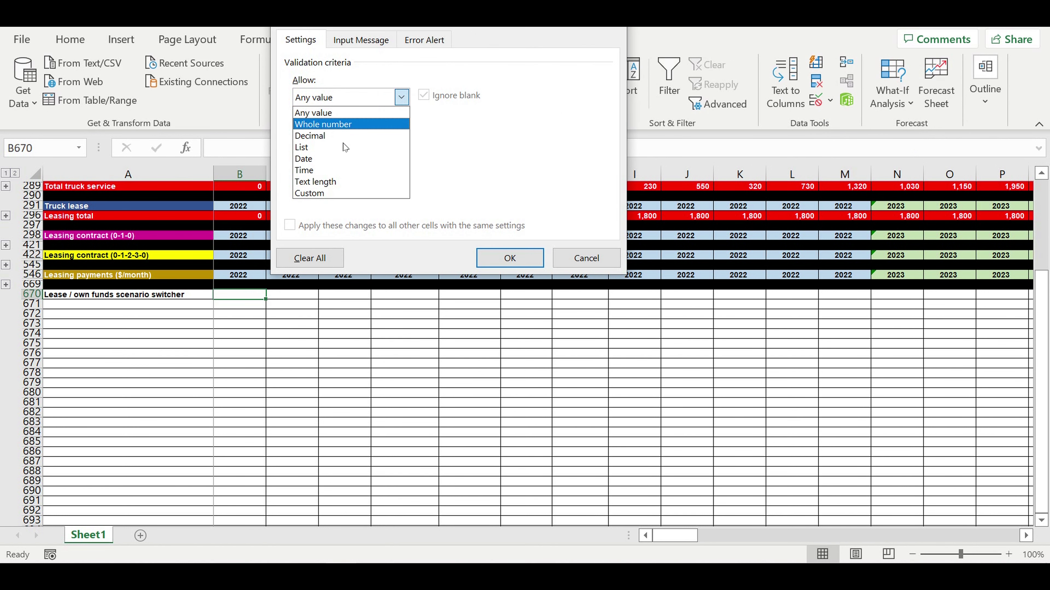
left_click(323, 150)
left_click(512, 169)
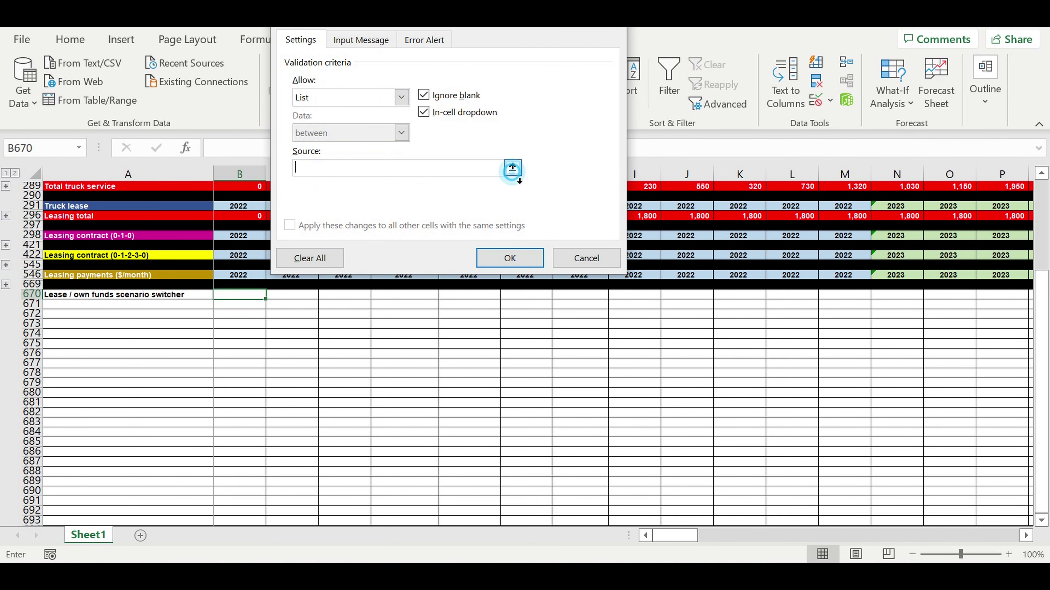
left_click_drag(1042, 322, 1042, 307)
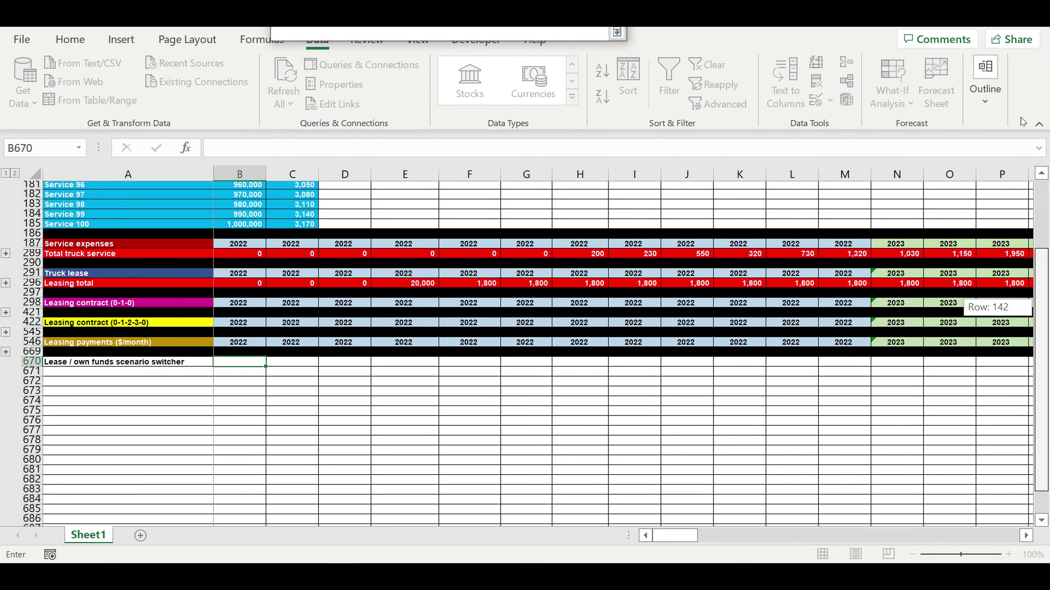
left_click_drag(1022, 121, 1023, 121)
left_click_drag(575, 186, 574, 196)
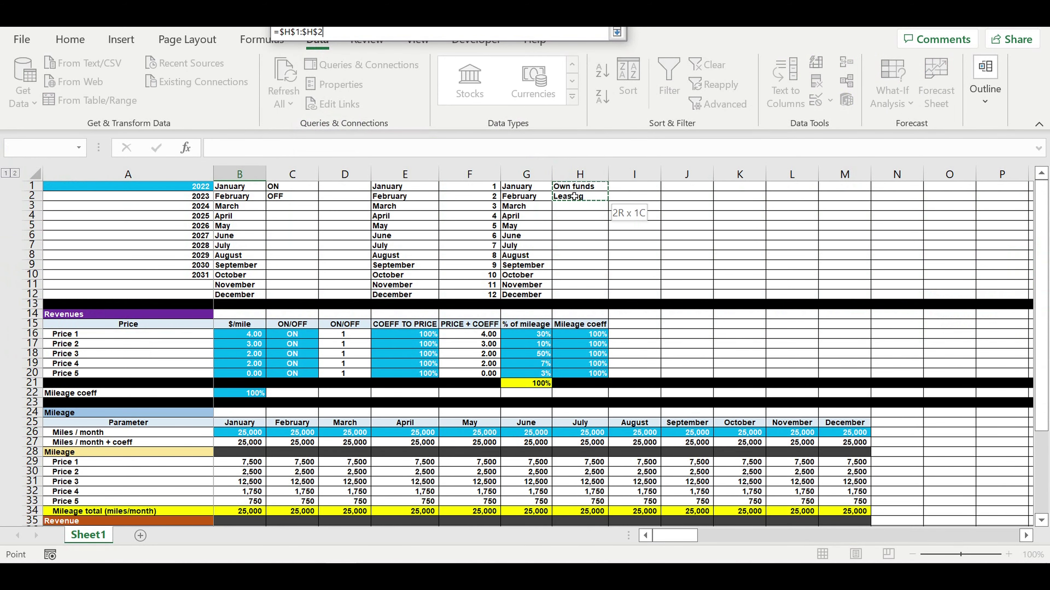
key("Return")
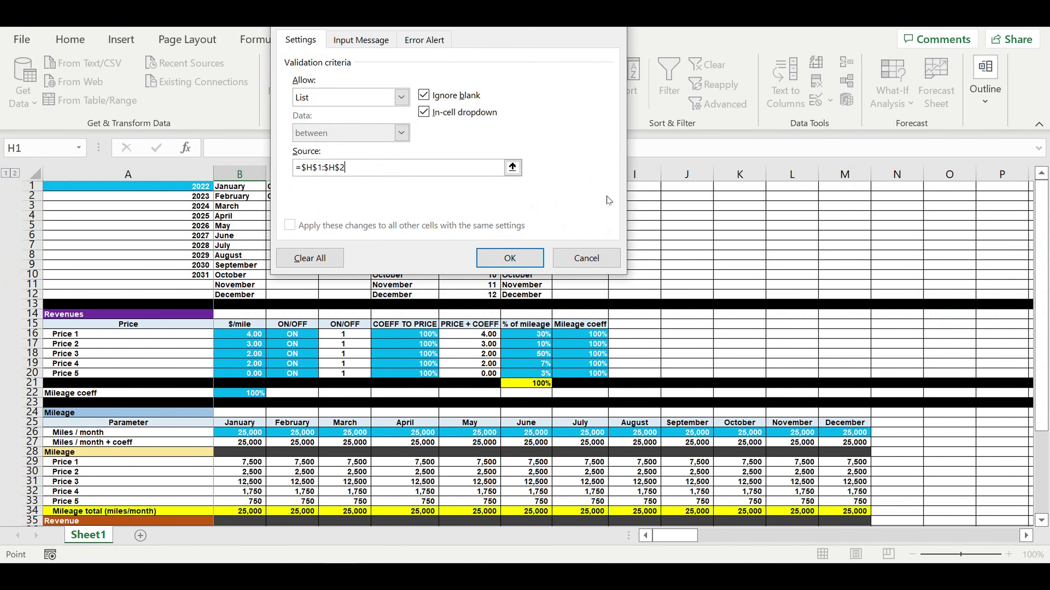
left_click(509, 258)
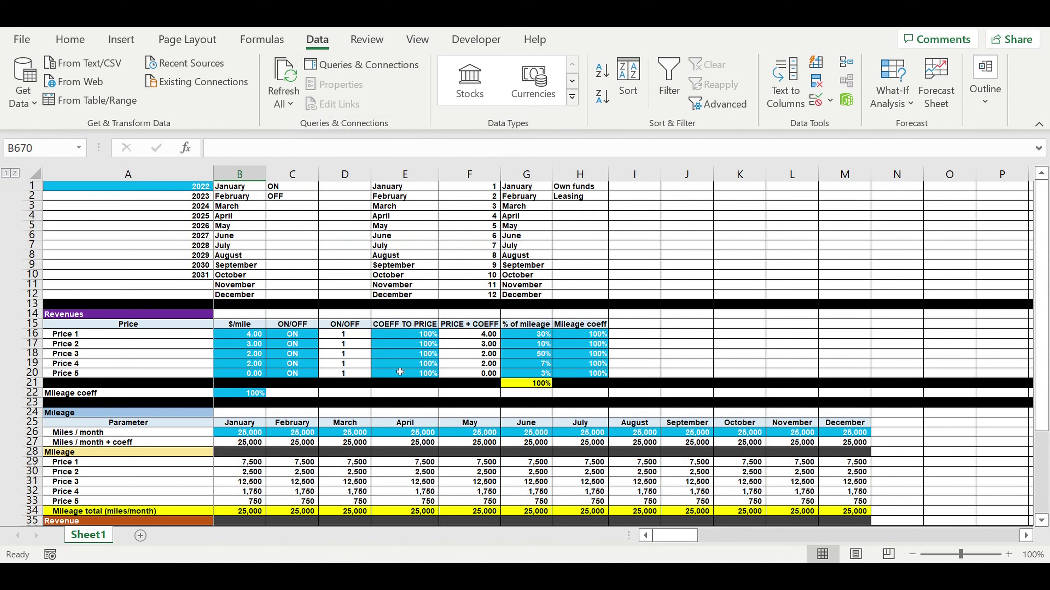
key("Down")
scroll(397, 373, "down", 5)
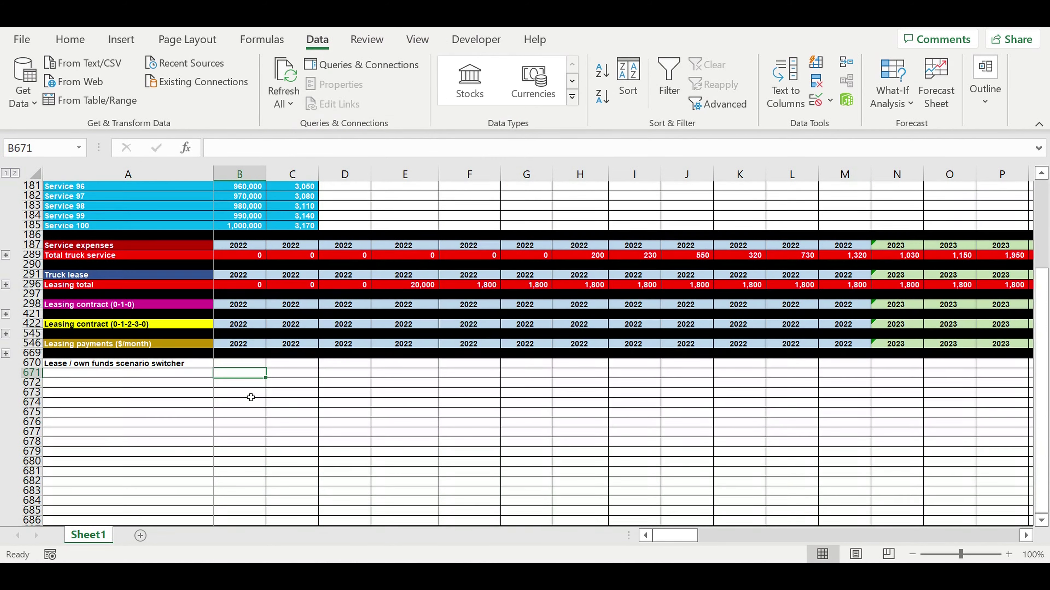
- Pick Own funds from the B670 switcher dropdown
left_click(243, 366)
left_click(272, 364)
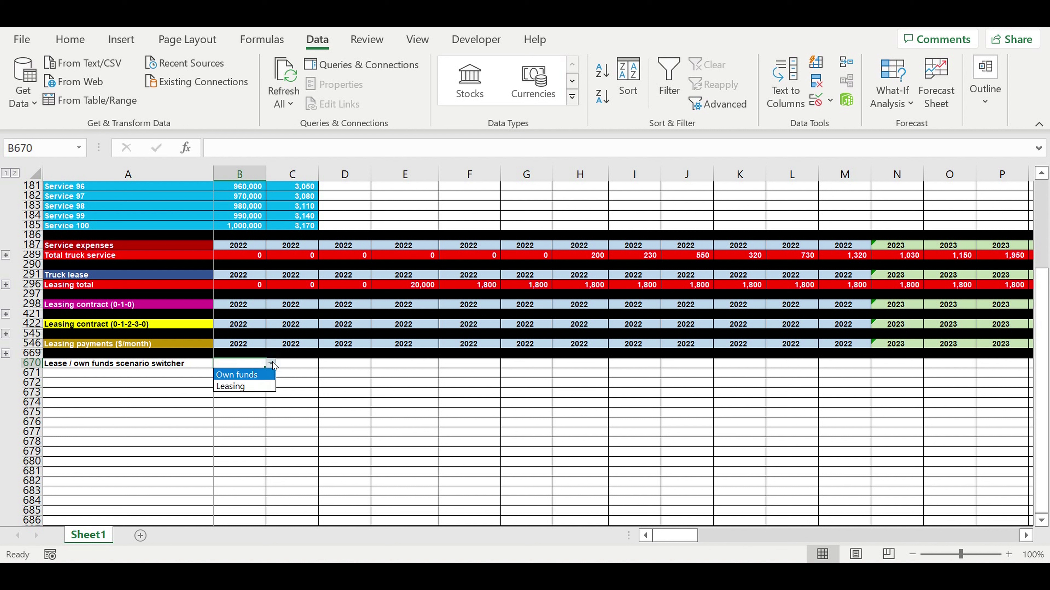
left_click(253, 375)
left_click(246, 401)
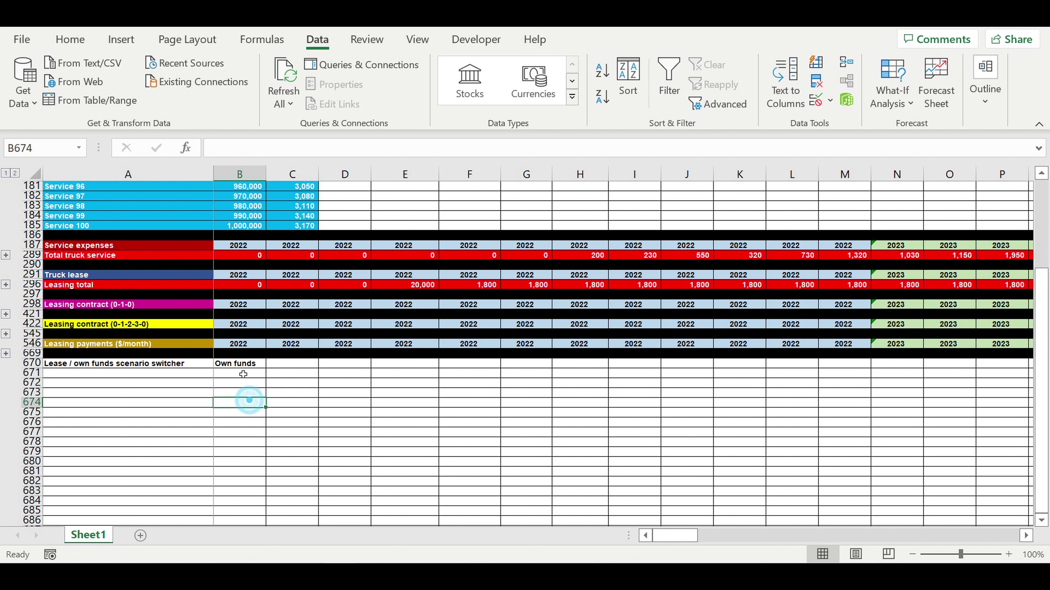
left_click(240, 364)
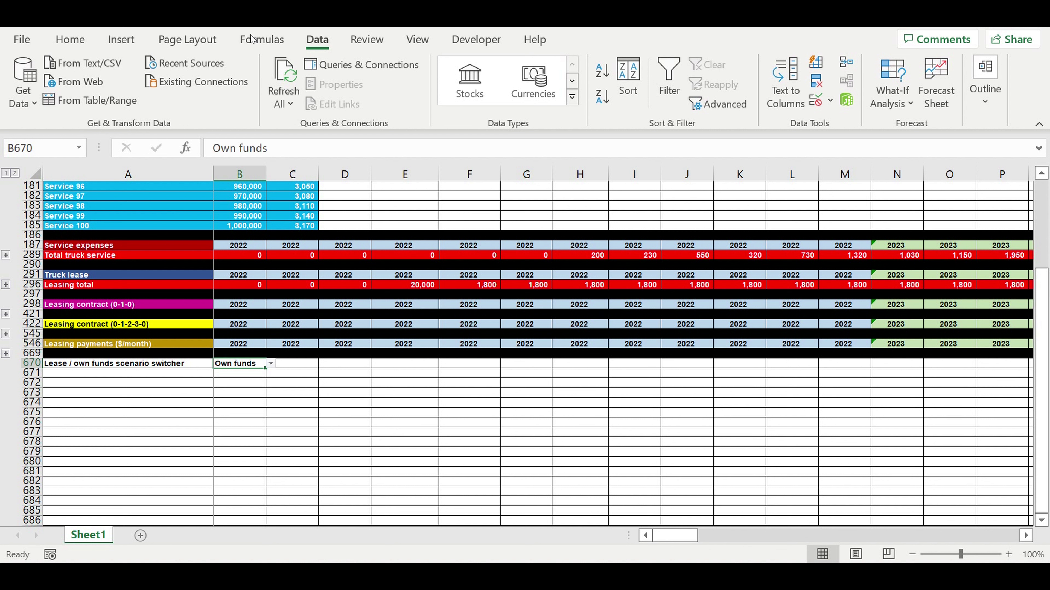
- Format B670 with white font, cyan fill and centred text
left_click(71, 40)
left_click(244, 98)
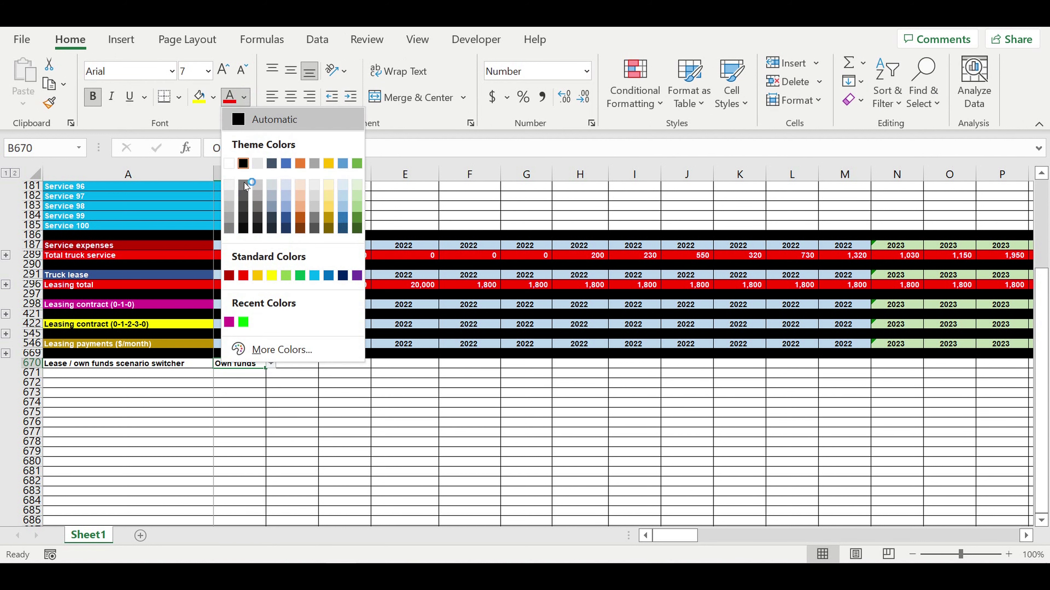
left_click(230, 164)
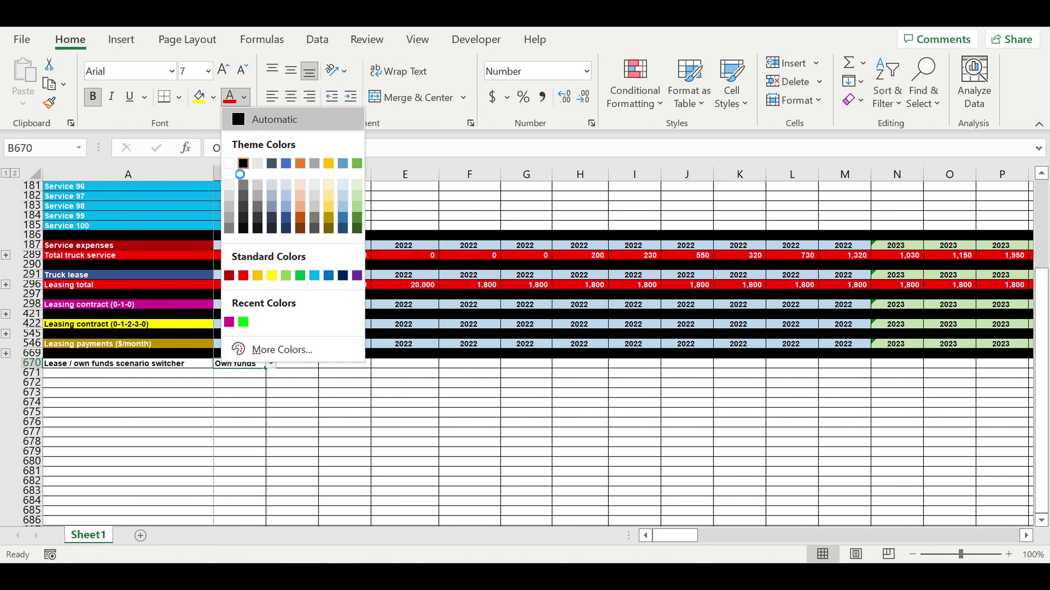
left_click(215, 98)
left_click(284, 250)
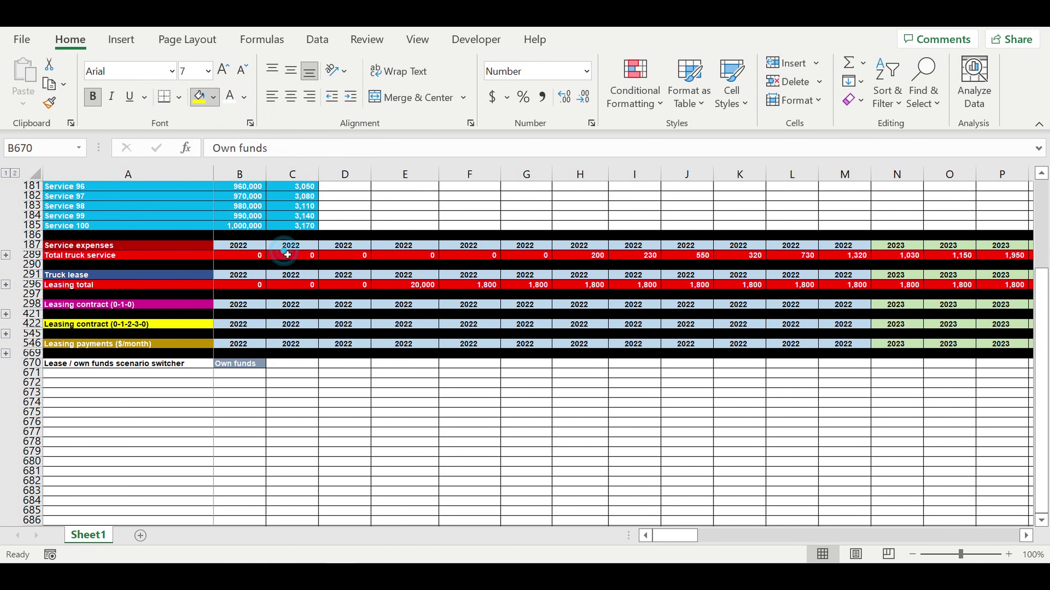
left_click(347, 421)
left_click(250, 368)
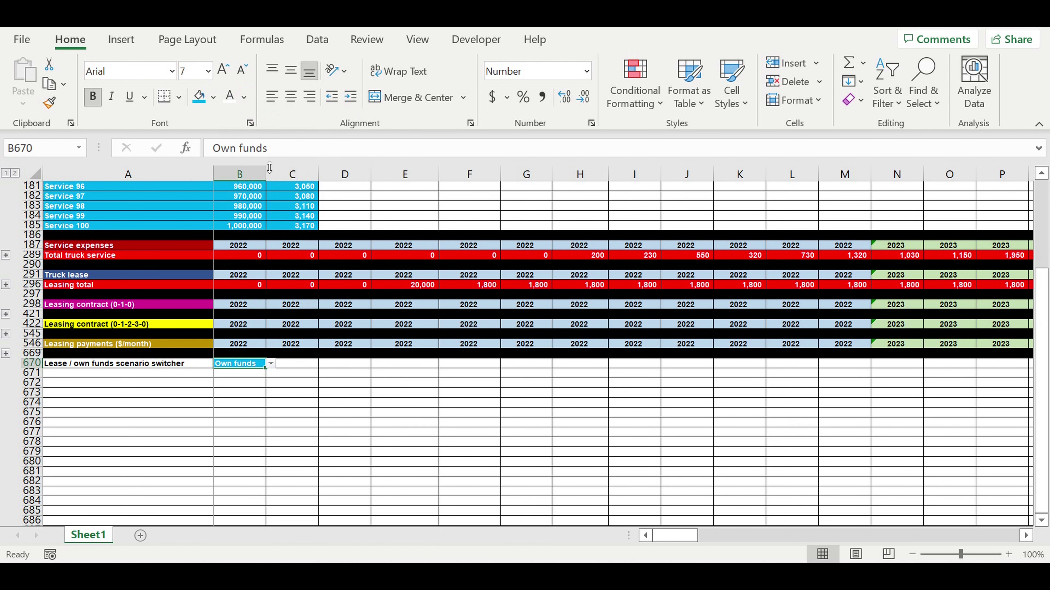
left_click(292, 98)
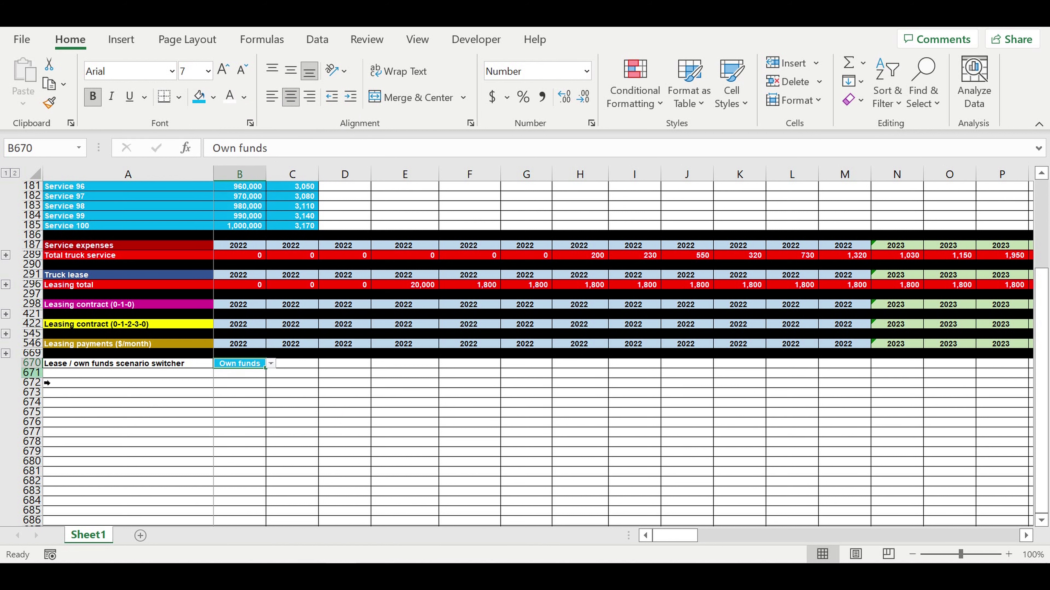
- Fill row 671 black as a separator row
left_click(32, 373)
left_click(213, 98)
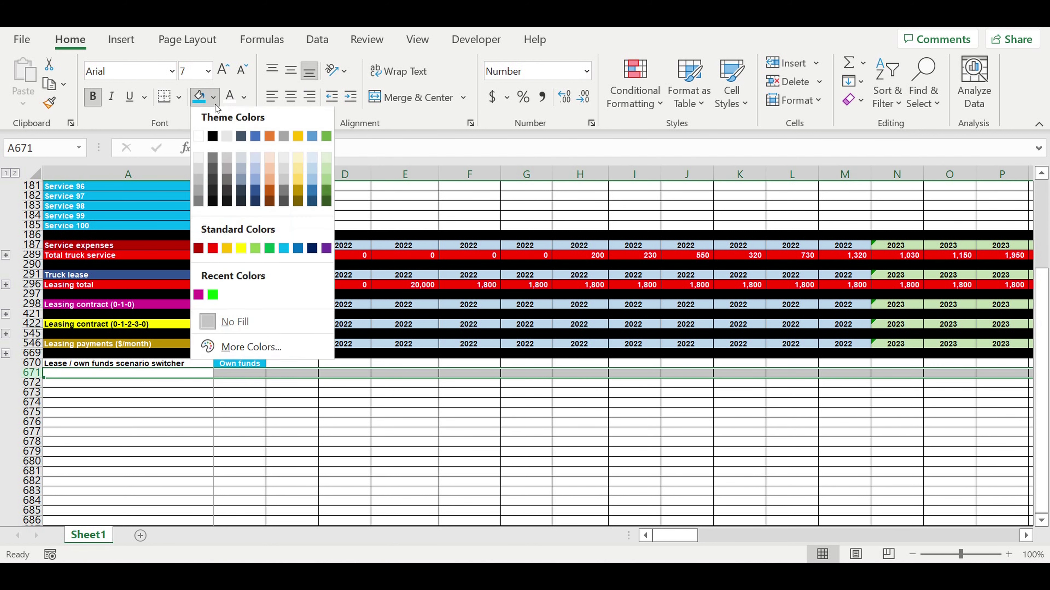
left_click(212, 139)
left_click(348, 306)
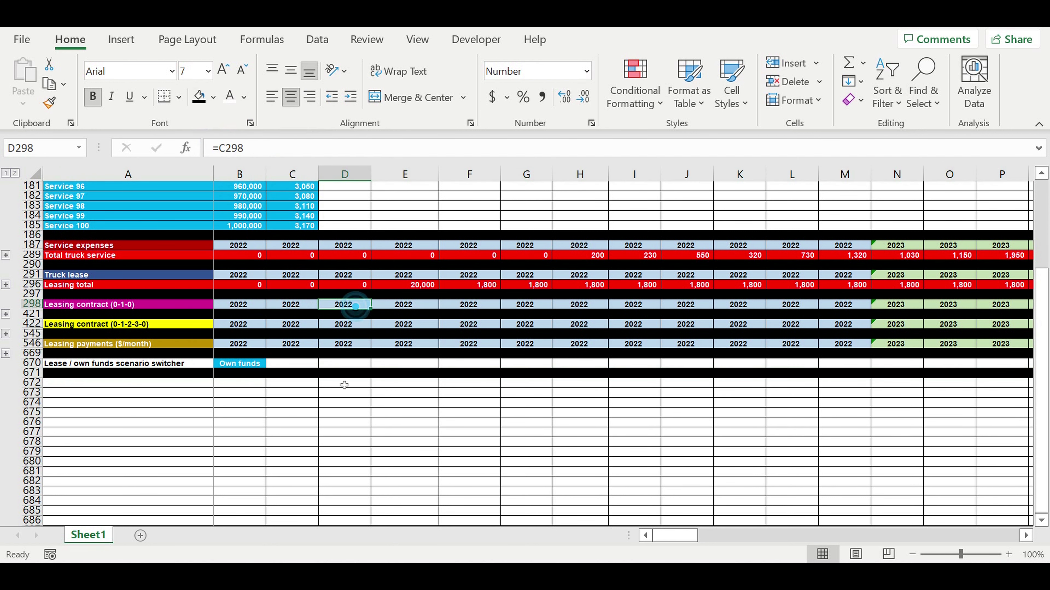
left_click(296, 397)
- Test the switcher by choosing Leasing then Own funds, and expand the truck lease group
left_click(242, 364)
left_click(270, 364)
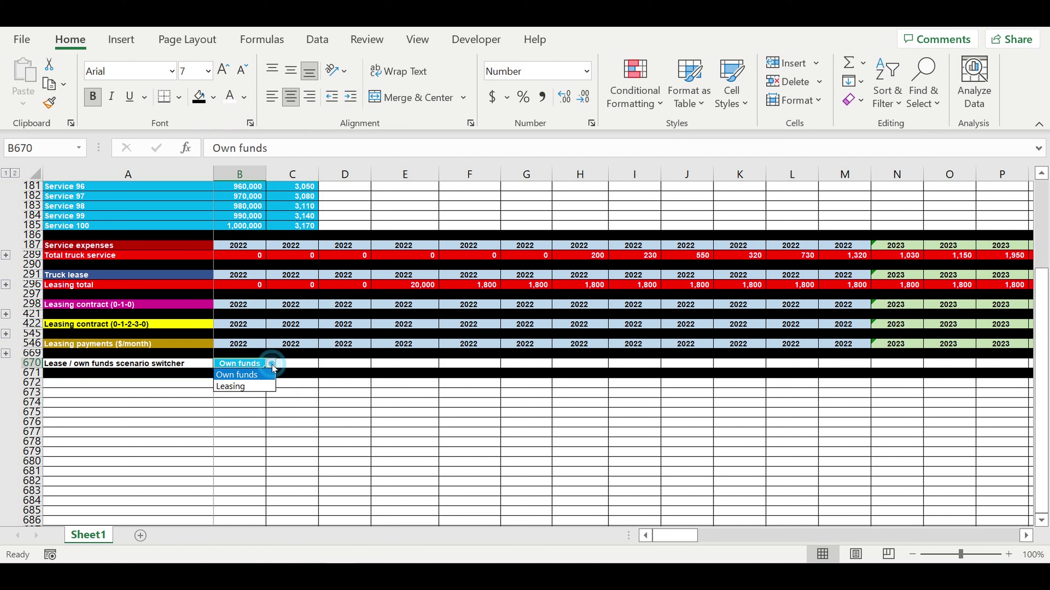
left_click(255, 386)
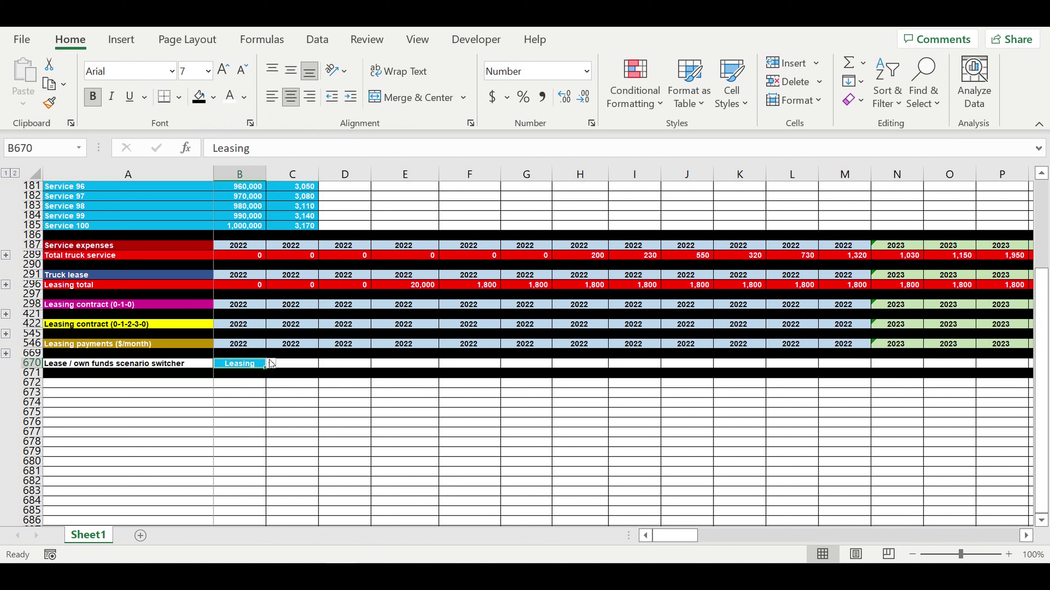
left_click(271, 364)
left_click(244, 374)
left_click(342, 392)
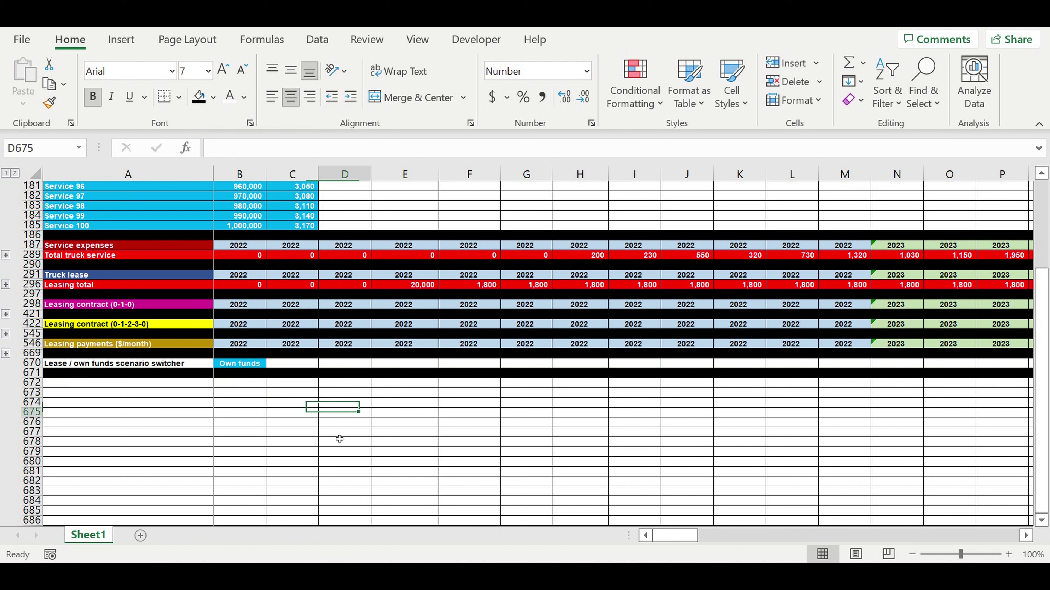
left_click(326, 451)
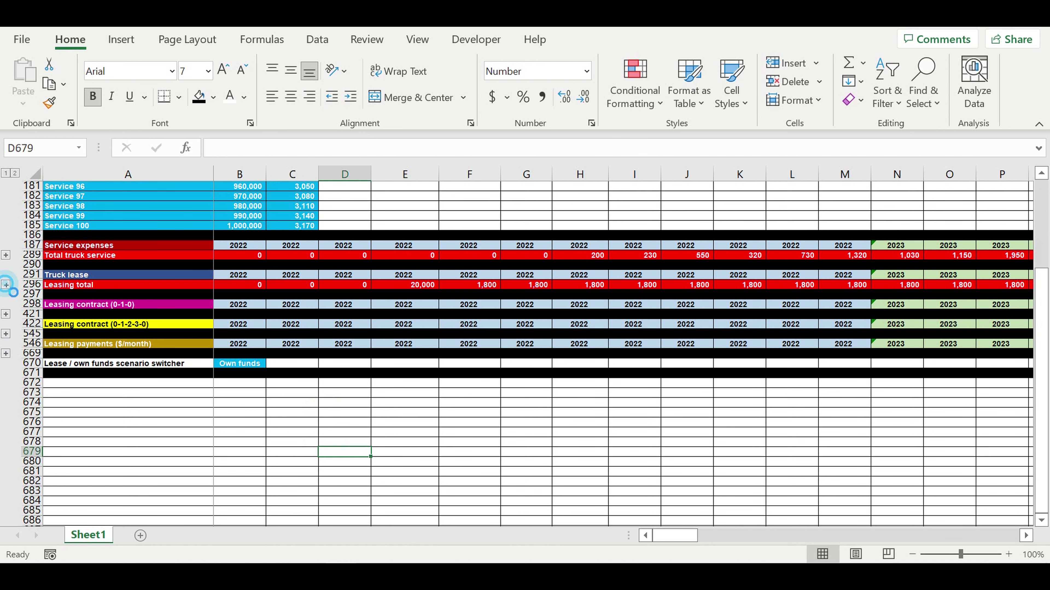
left_click(6, 285)
- Copy the truck lease header rows 291–292 into rows 672–673
left_click(289, 334)
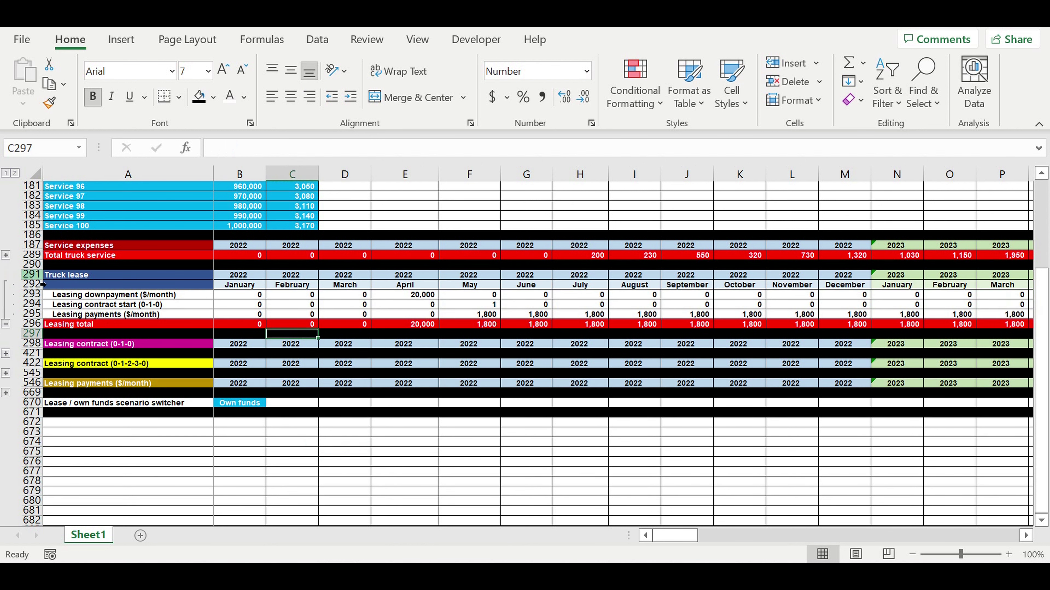
left_click_drag(34, 276, 34, 285)
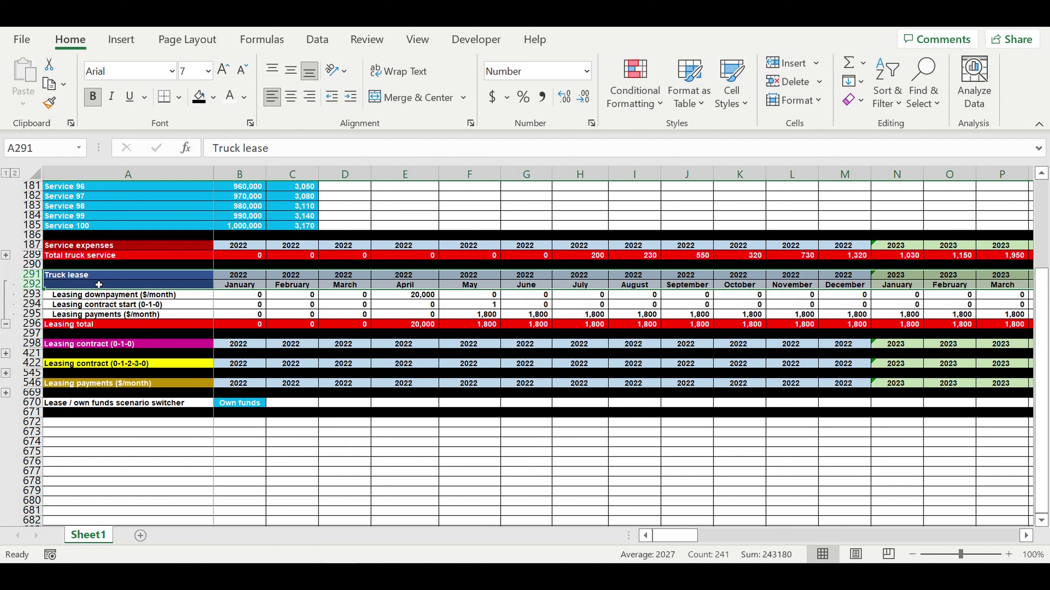
key("ctrl+c")
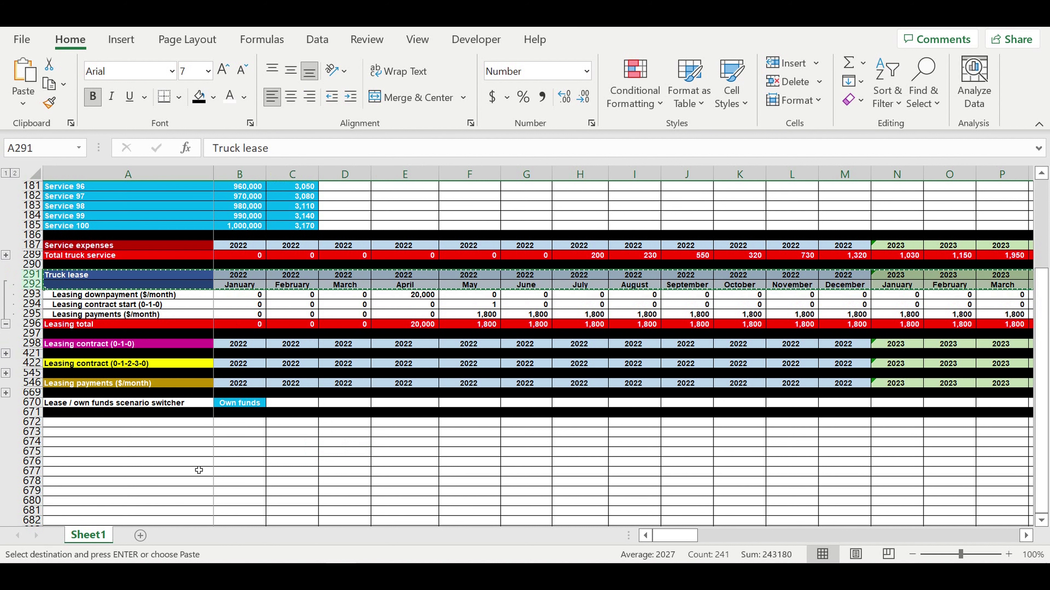
left_click(187, 422)
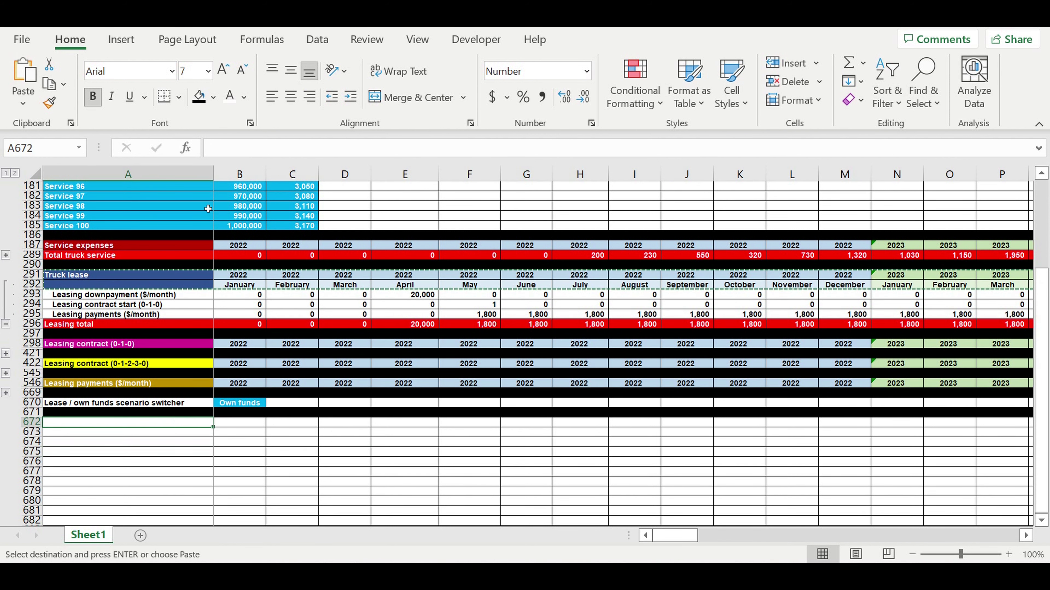
key("ctrl+v")
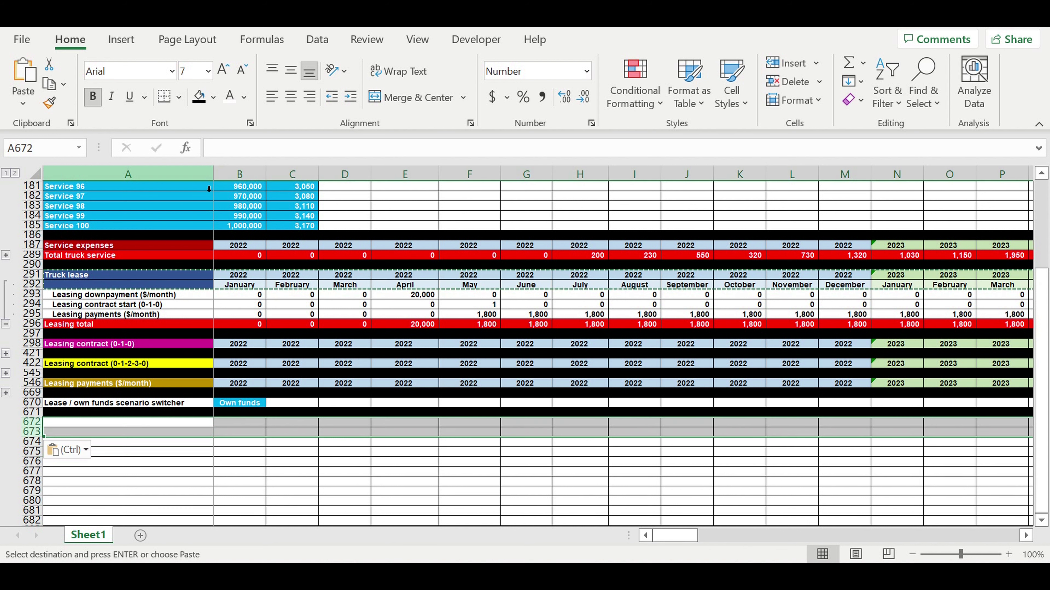
left_click(208, 462)
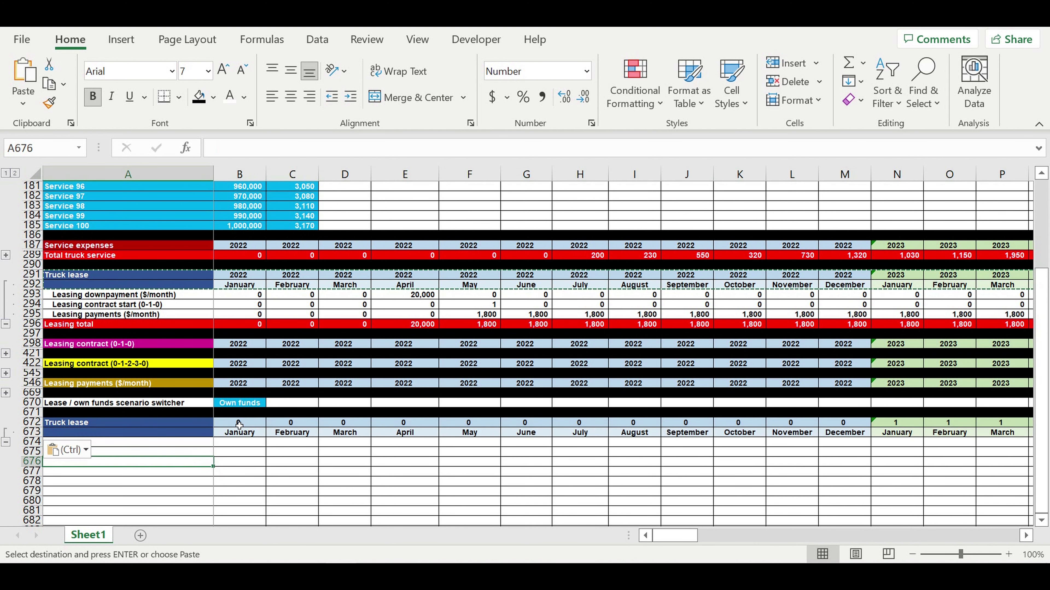
- Start relabelling A672 by typing over its Truck lease label
left_click(239, 424)
left_click(156, 425)
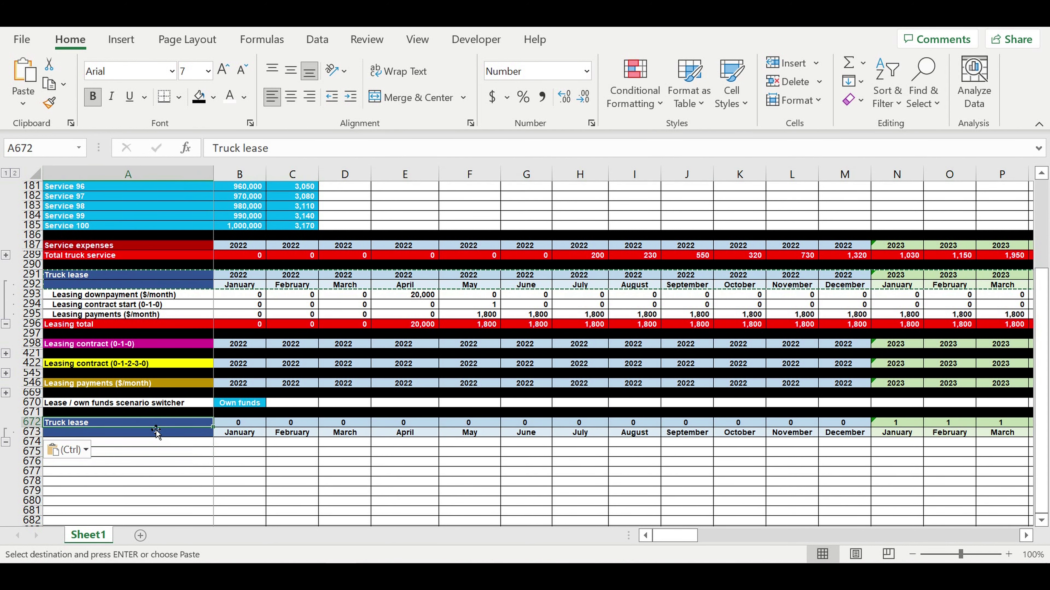
type("Lease / own funds")
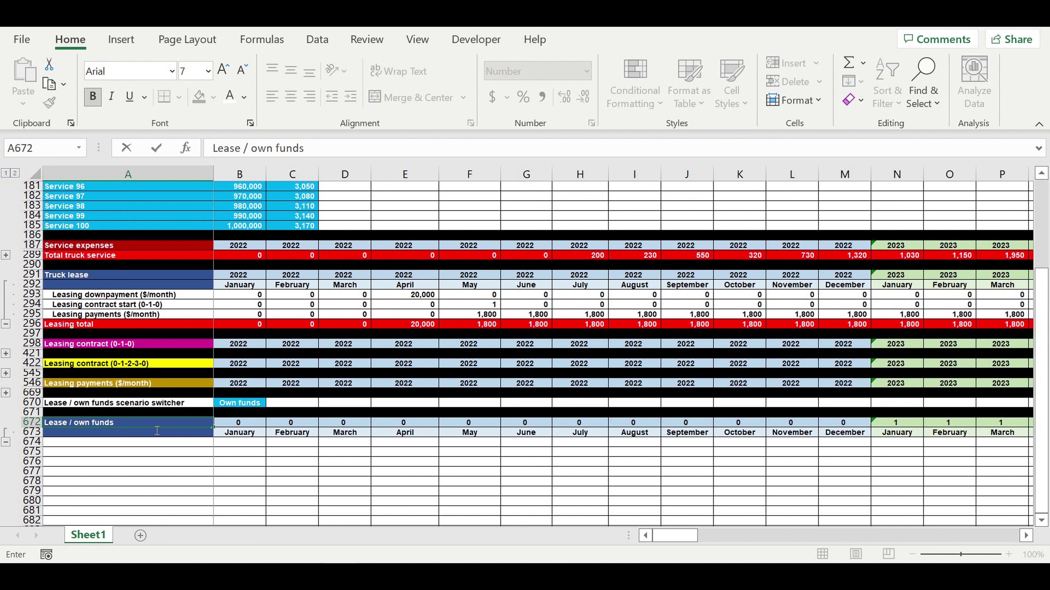
- Confirm the 'Lease / own funds' label in A672 and link B672 to the year with =B291
key("Return")
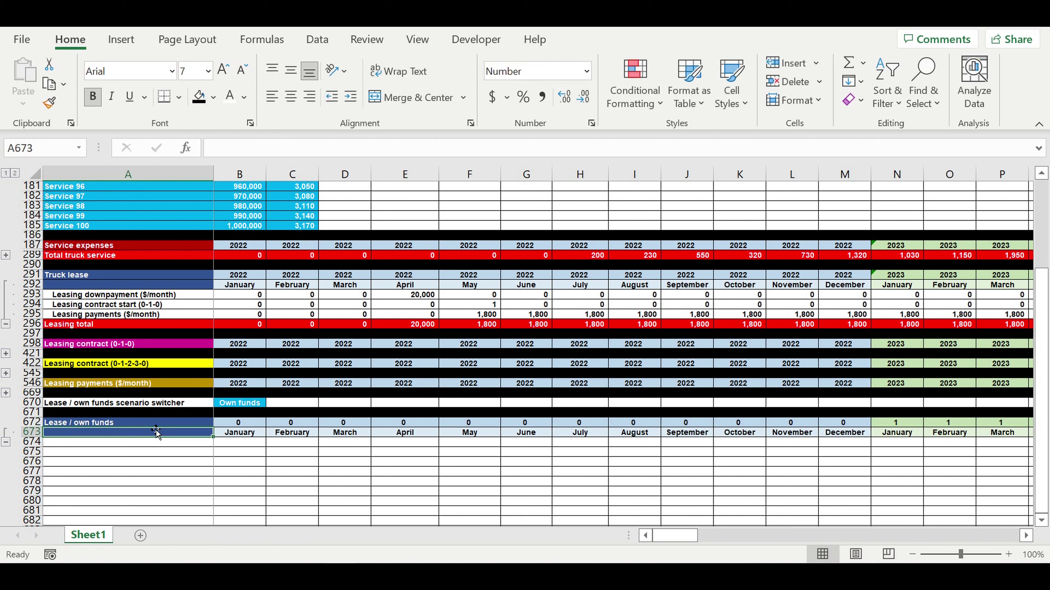
left_click(240, 423)
type("=")
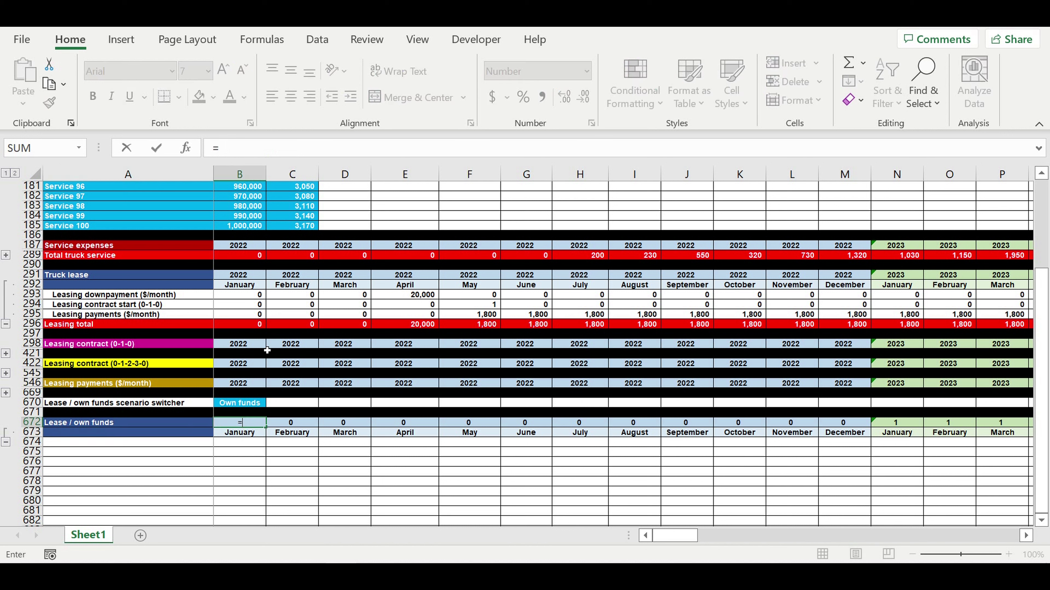
left_click(233, 277)
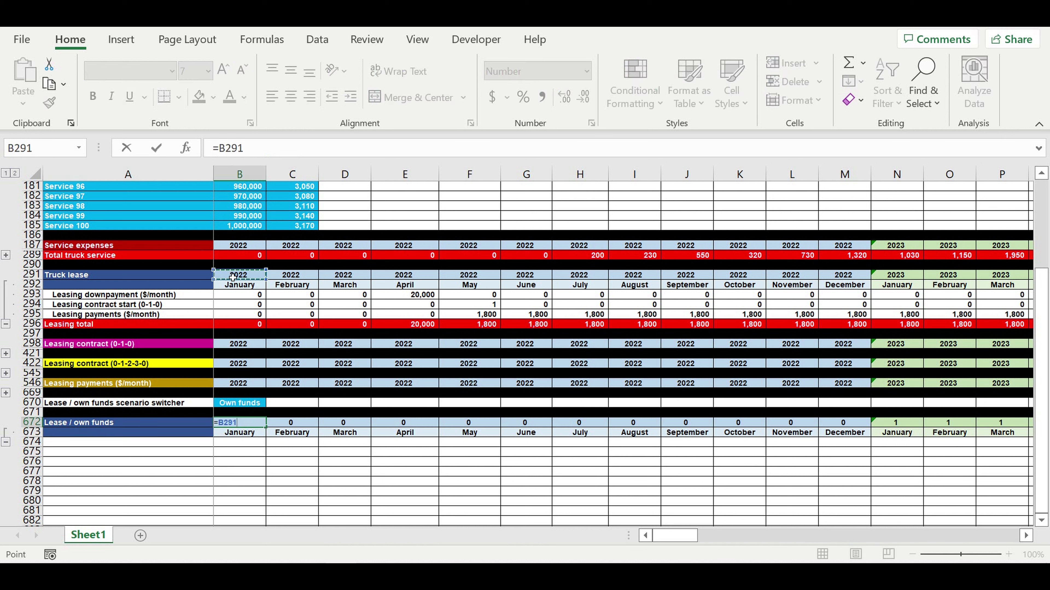
key("Return")
- Fill the label cells A672:A673 green
left_click_drag(94, 424, 88, 435)
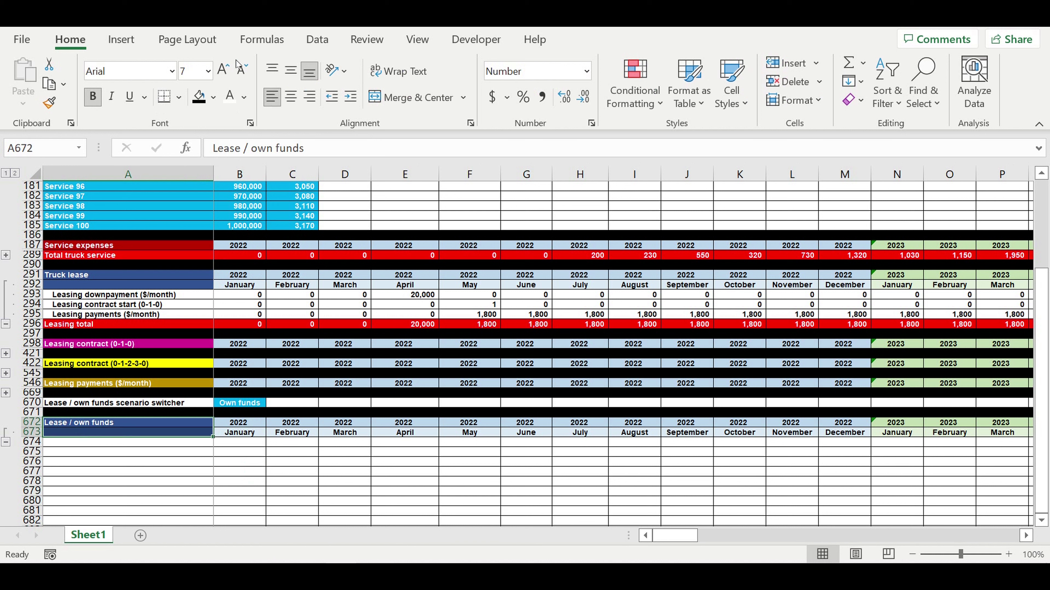
left_click(213, 97)
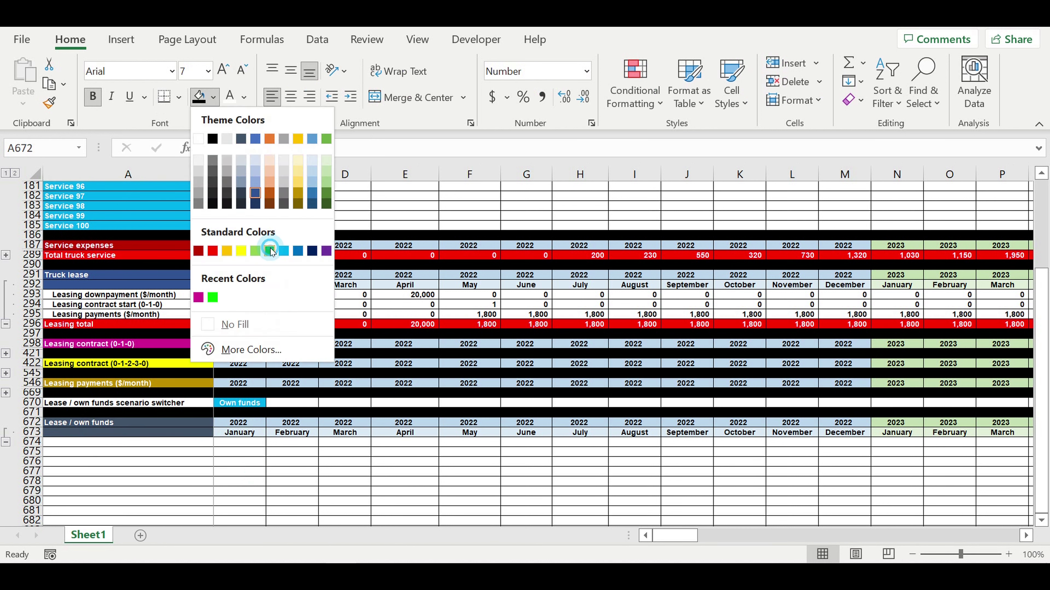
left_click(270, 251)
left_click(291, 473)
- Link A674 to =A65 (Truck purchase ($/month)) and A675 to =A296 (Leasing total)
left_click(201, 446)
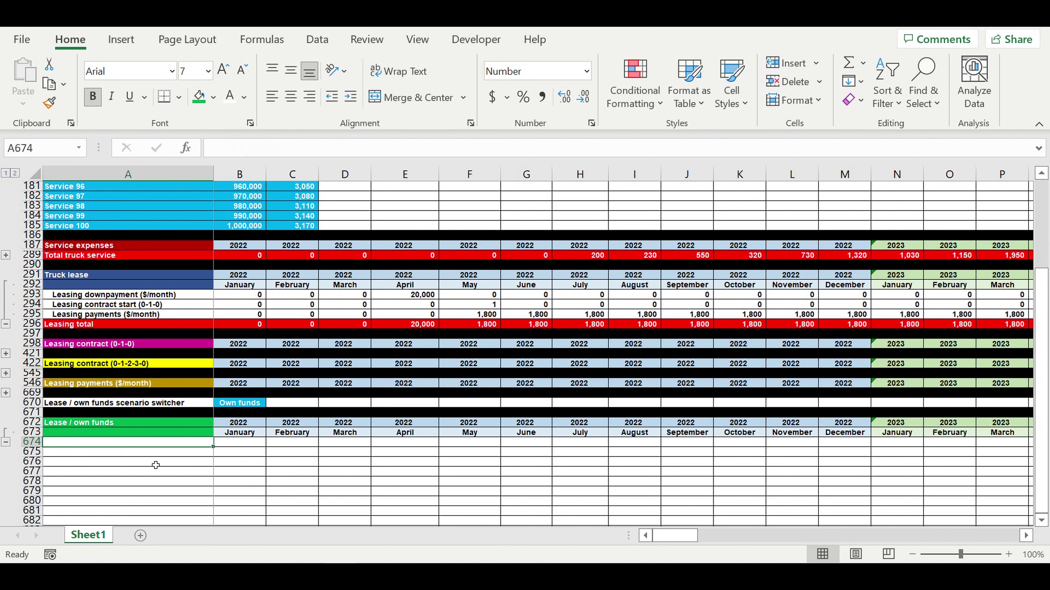
type("=")
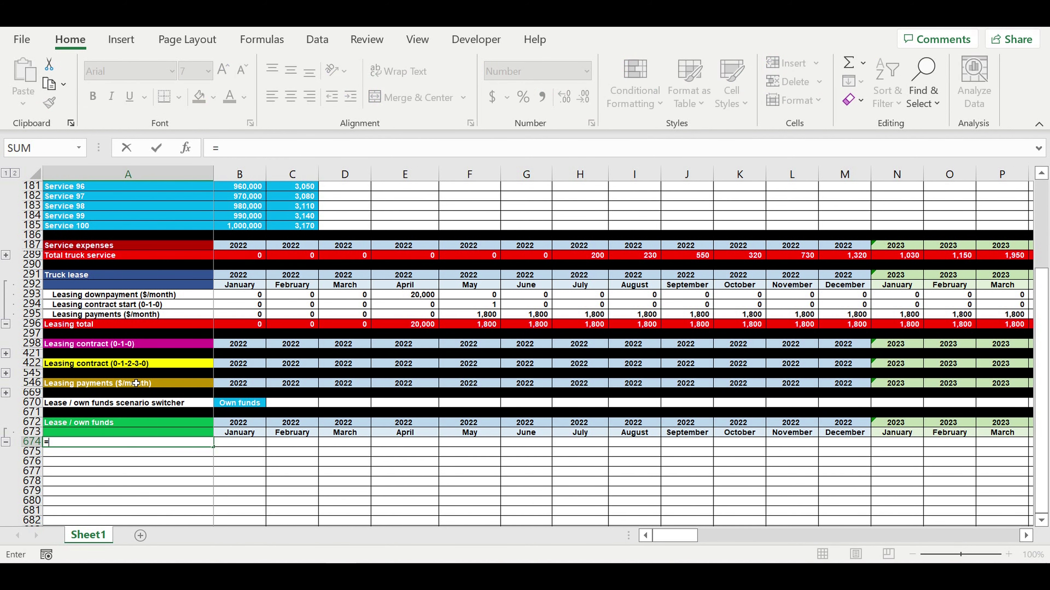
scroll(136, 383, "up", 12)
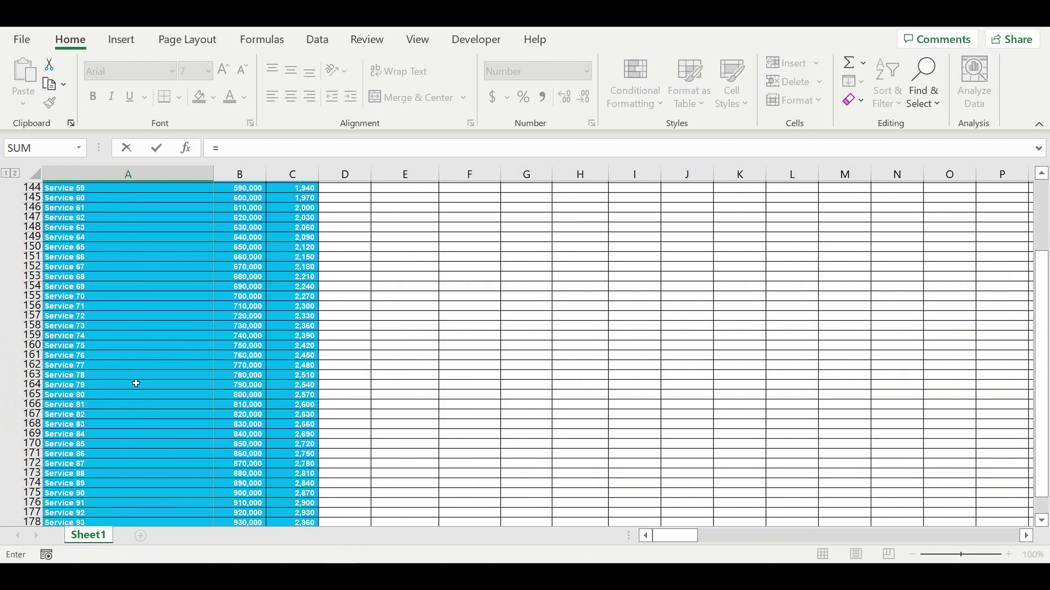
scroll(135, 384, "up", 20)
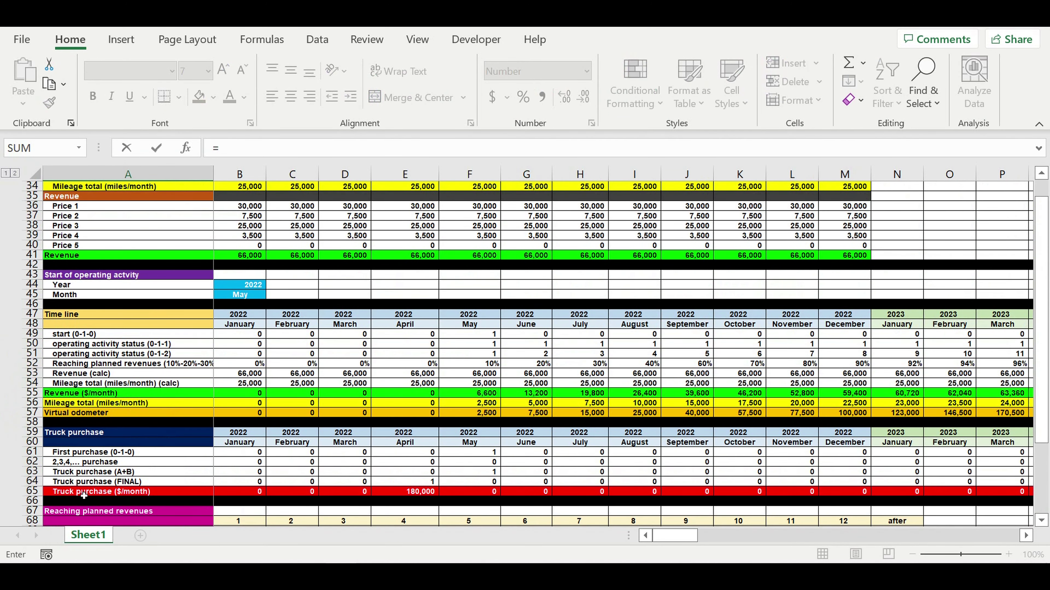
left_click(84, 496)
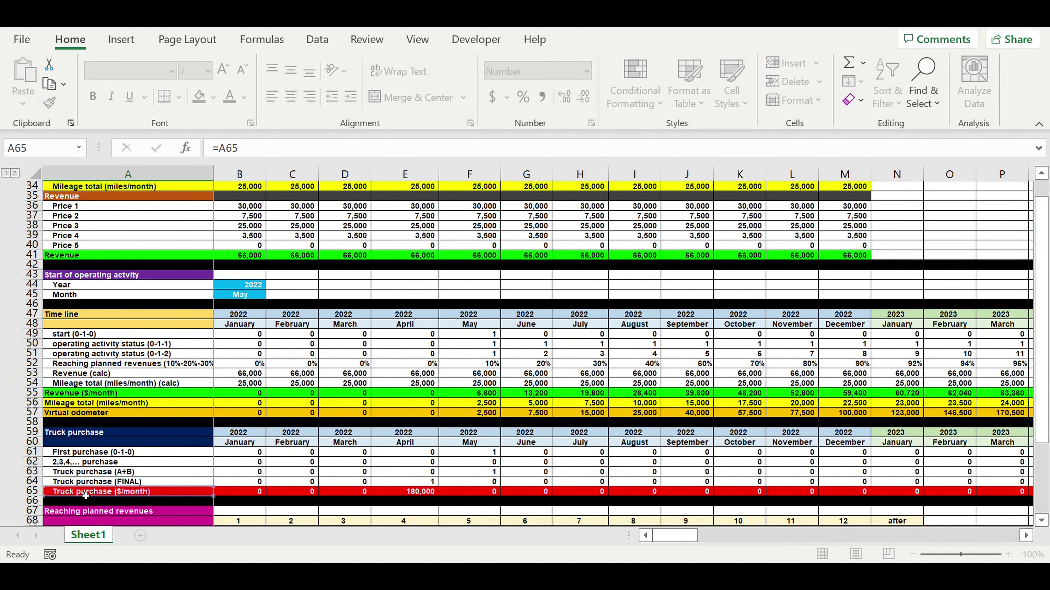
key("Return")
type("=")
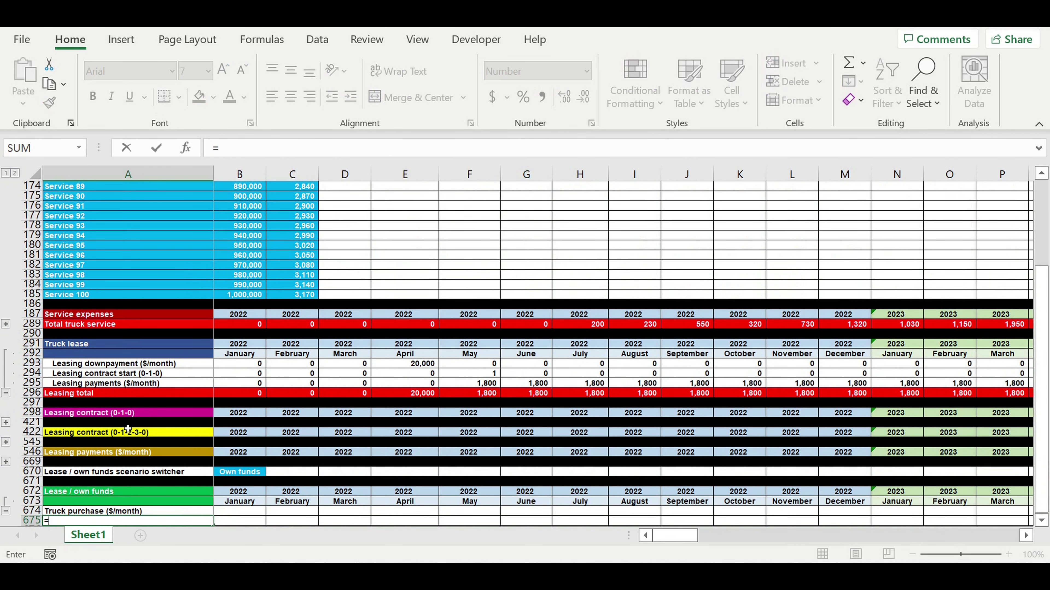
left_click(79, 395)
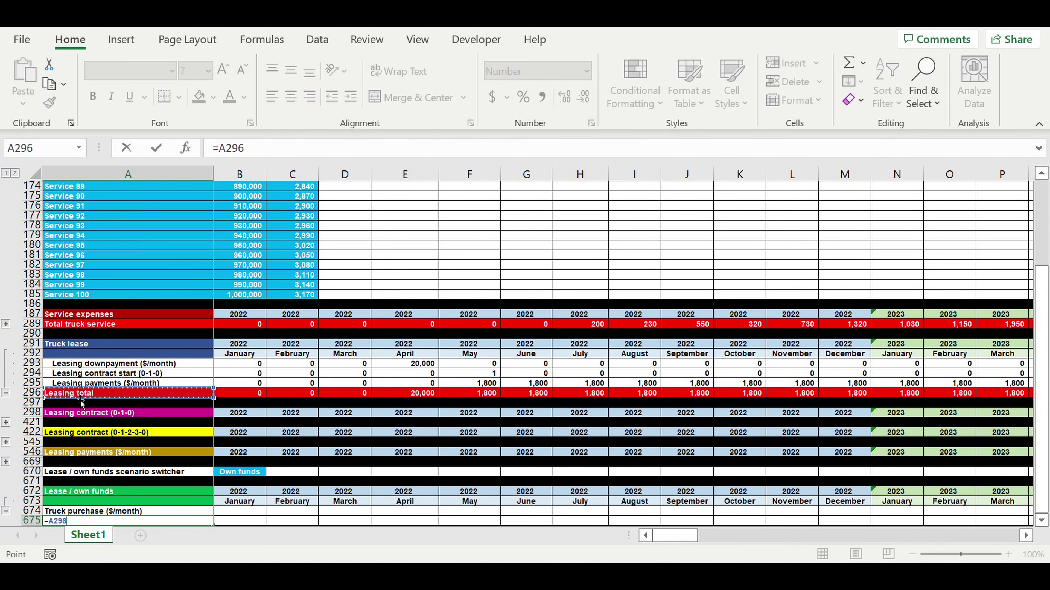
key("Return")
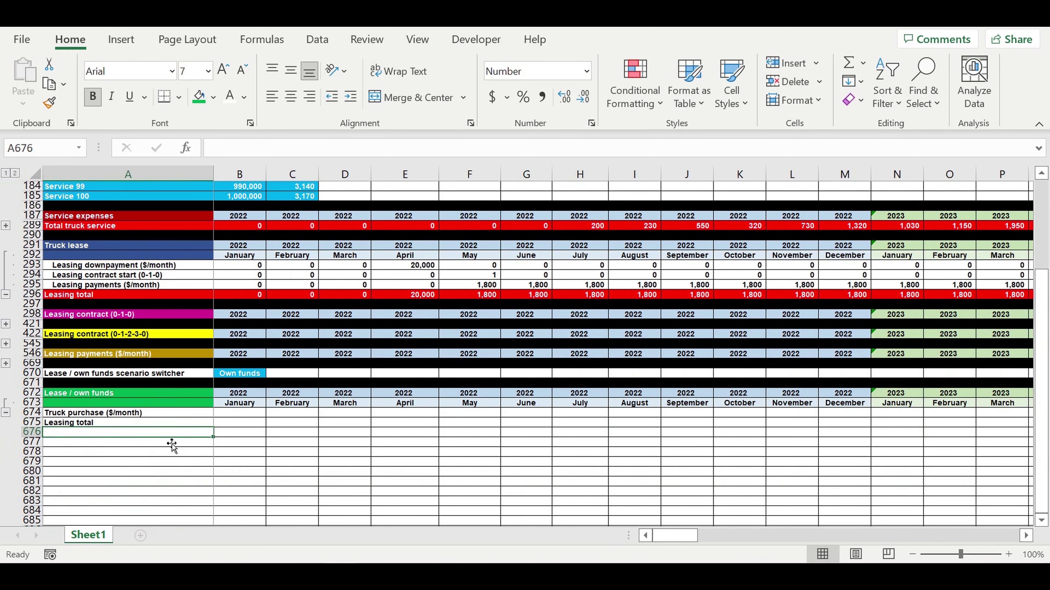
- Fill row 676 black as a separator
left_click(32, 433)
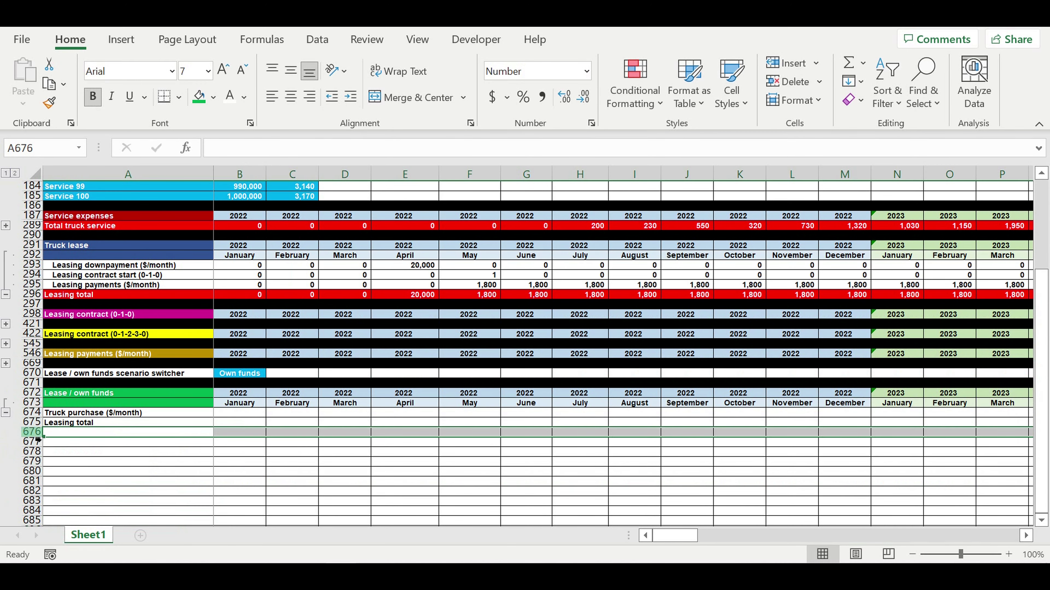
left_click(213, 97)
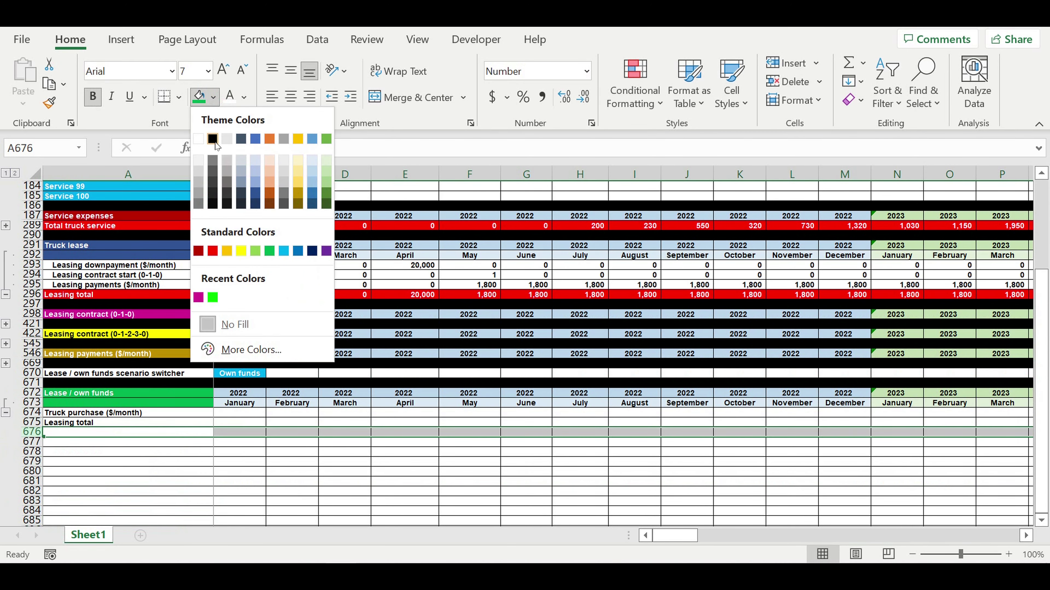
left_click(212, 138)
left_click(55, 464)
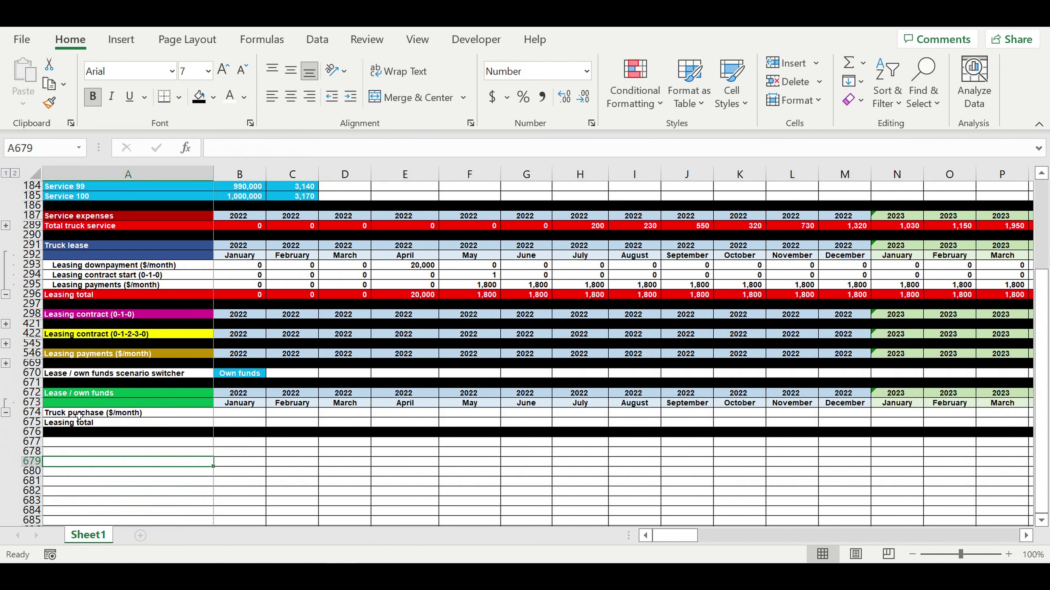
- Indent the labels in A674:A675 and start an IF formula in B674
left_click_drag(83, 413, 84, 423)
left_click(353, 96)
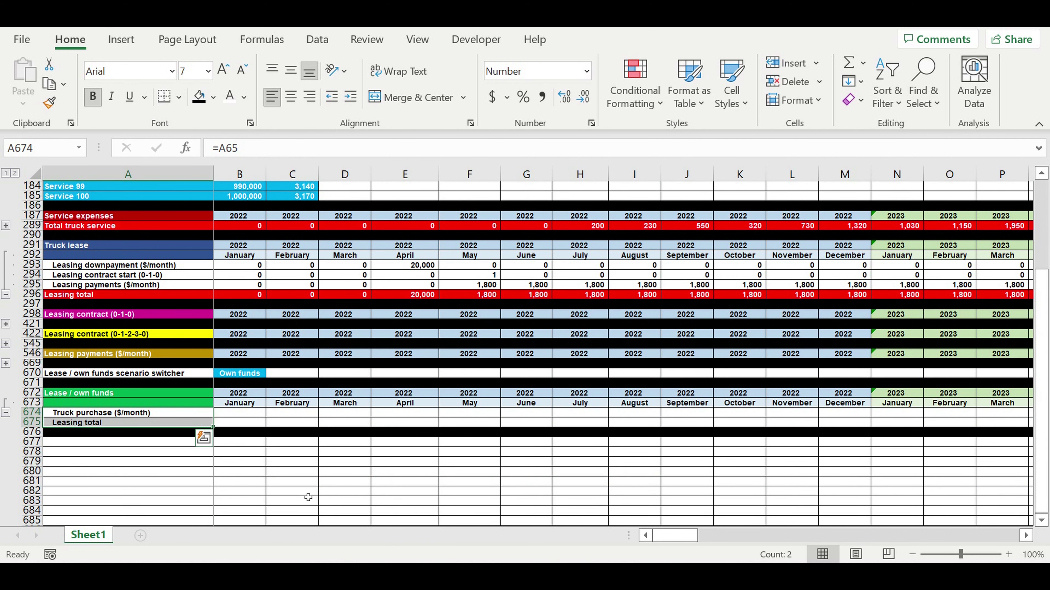
left_click(281, 445)
left_click(239, 412)
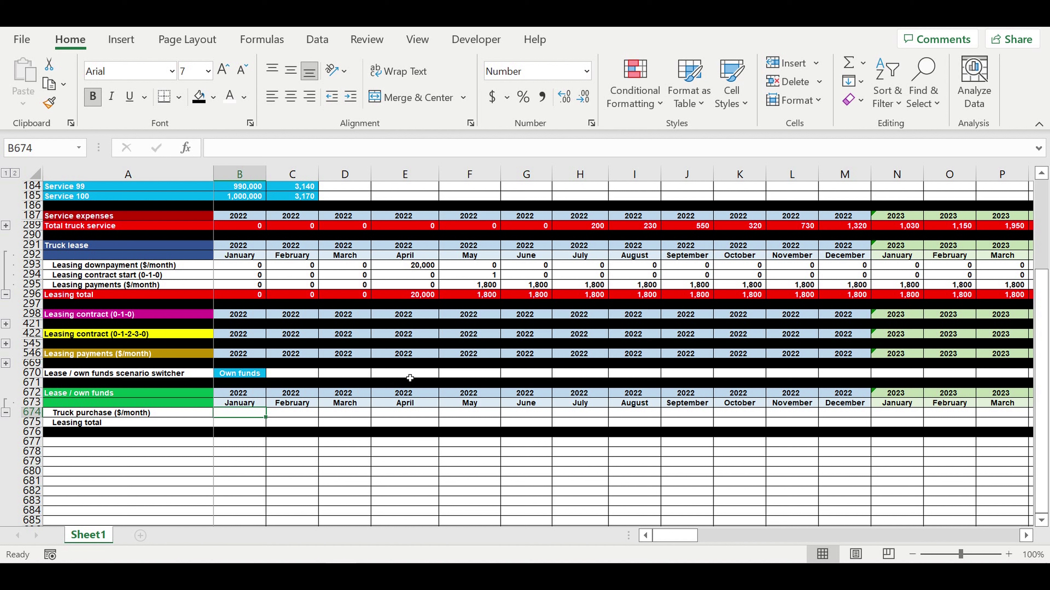
type("=if")
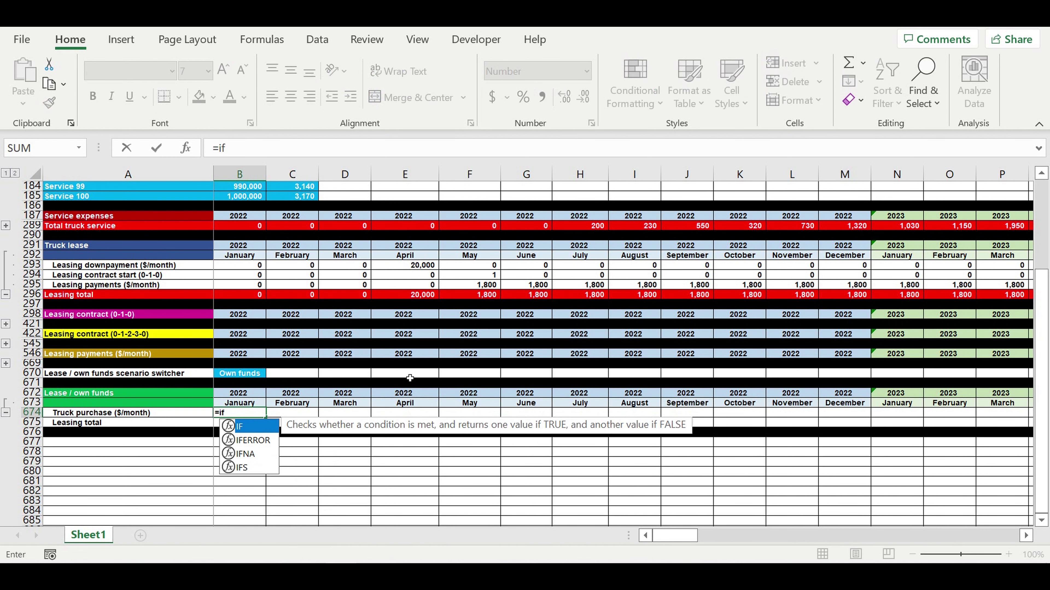
type("(")
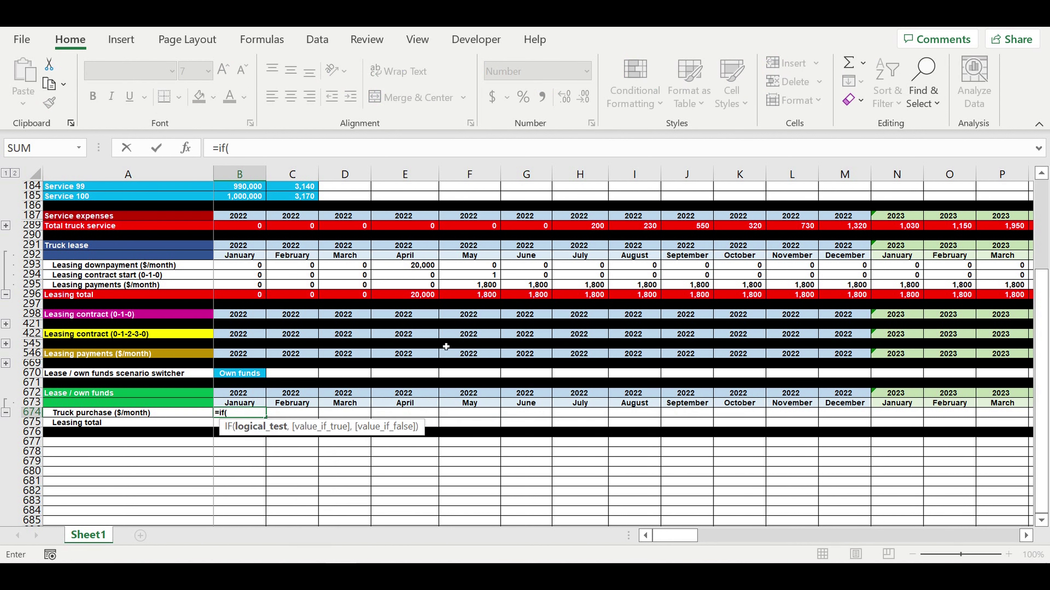
- Build B674's IF condition comparing the switcher $B$670 with the Own funds option $H$1
left_click(239, 377)
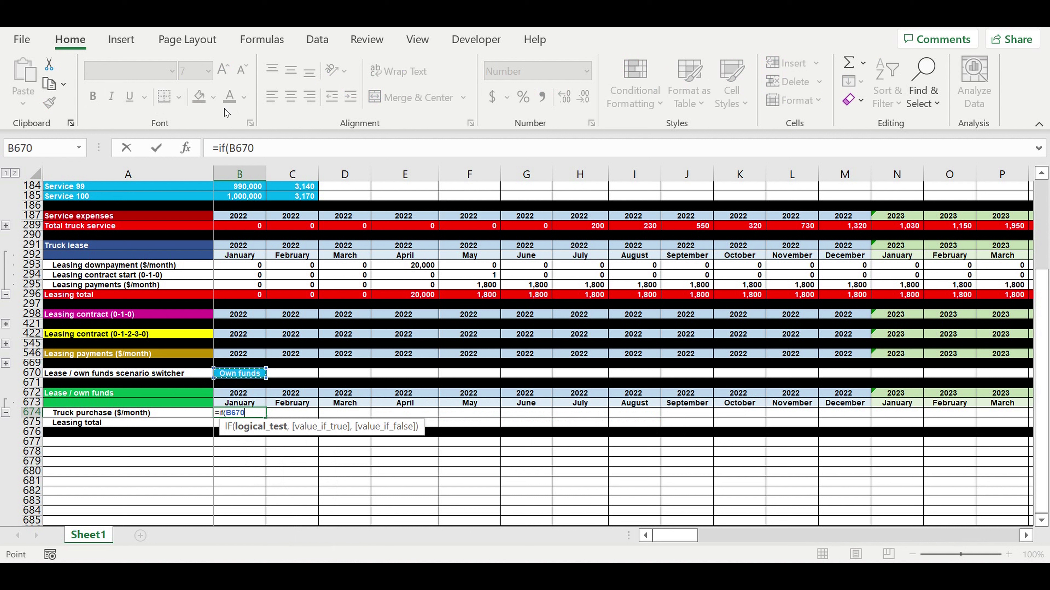
left_click(262, 146)
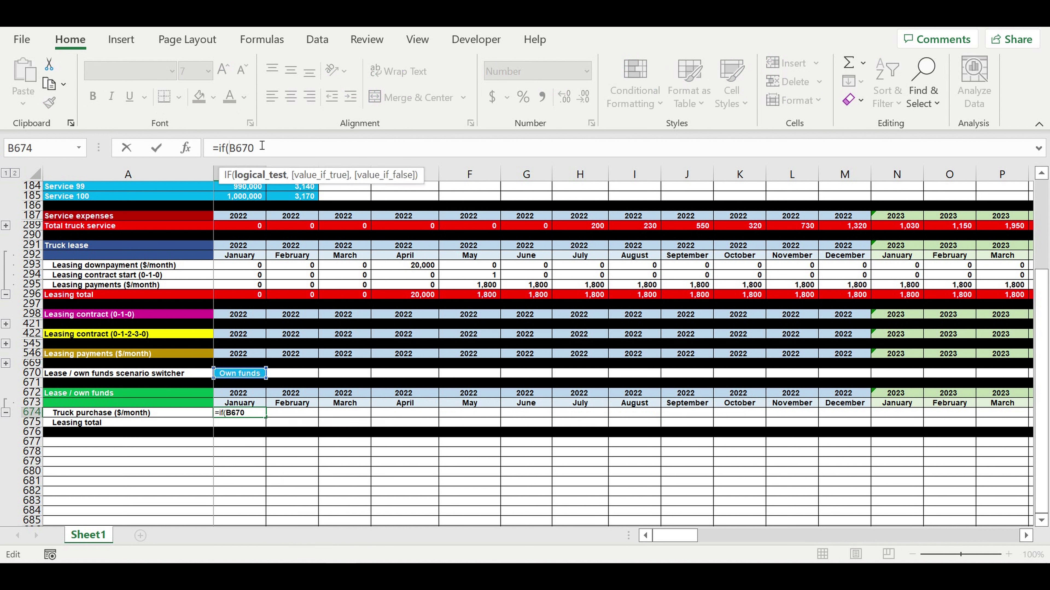
type("$")
key("Right")
type("$")
left_click(272, 149)
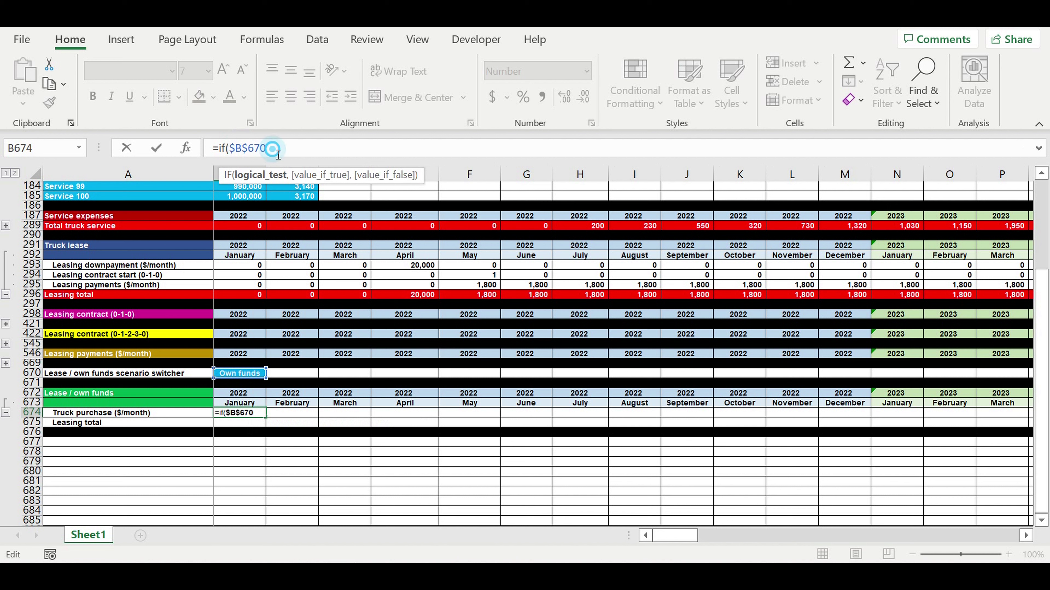
type("=")
left_click_drag(1042, 292, 1016, 50)
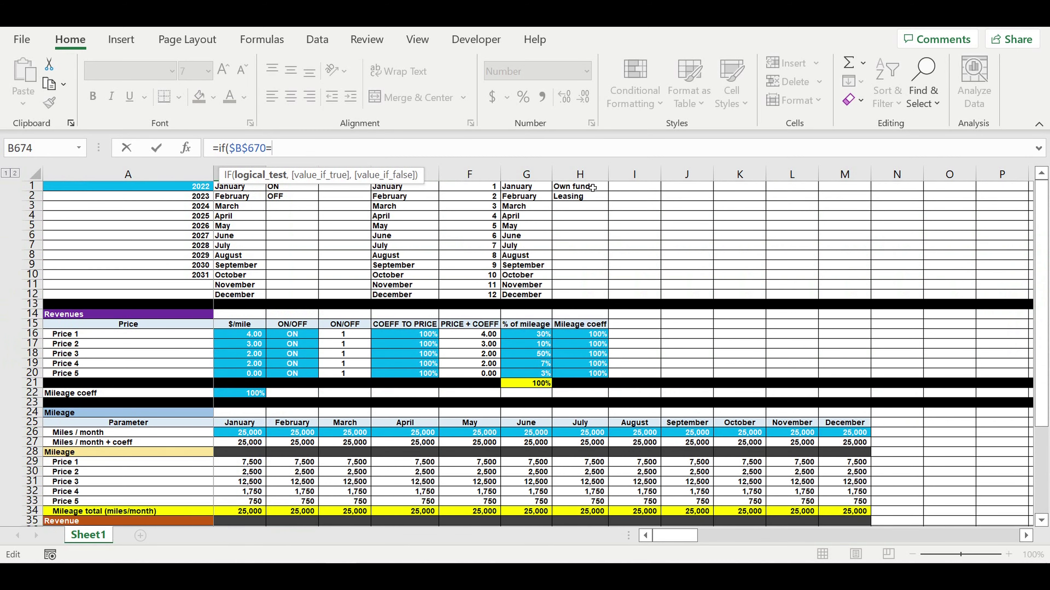
left_click(580, 188)
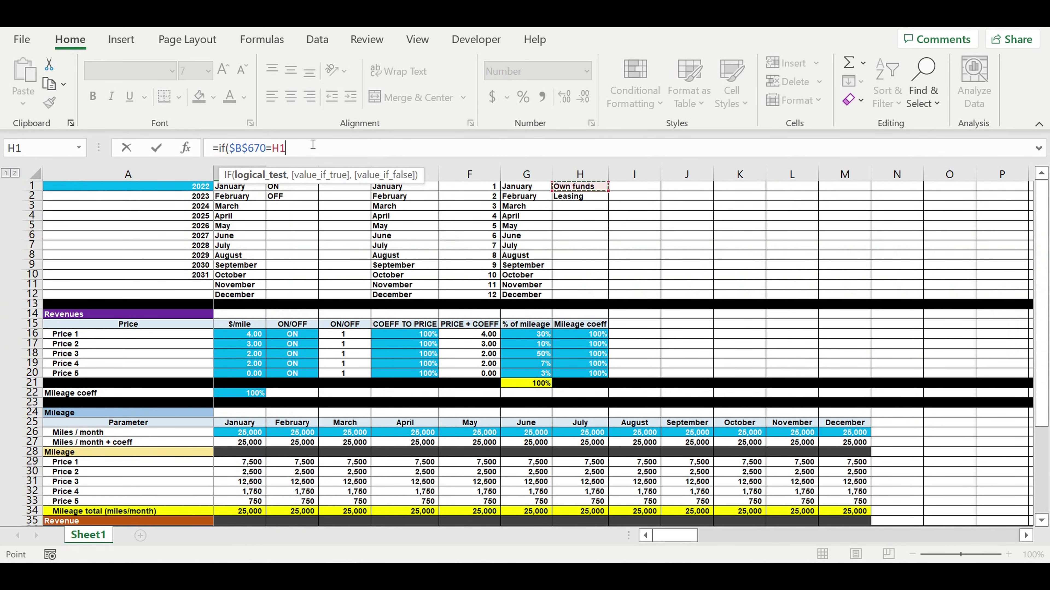
left_click(272, 148)
type("$")
left_click(291, 152)
left_click(309, 158)
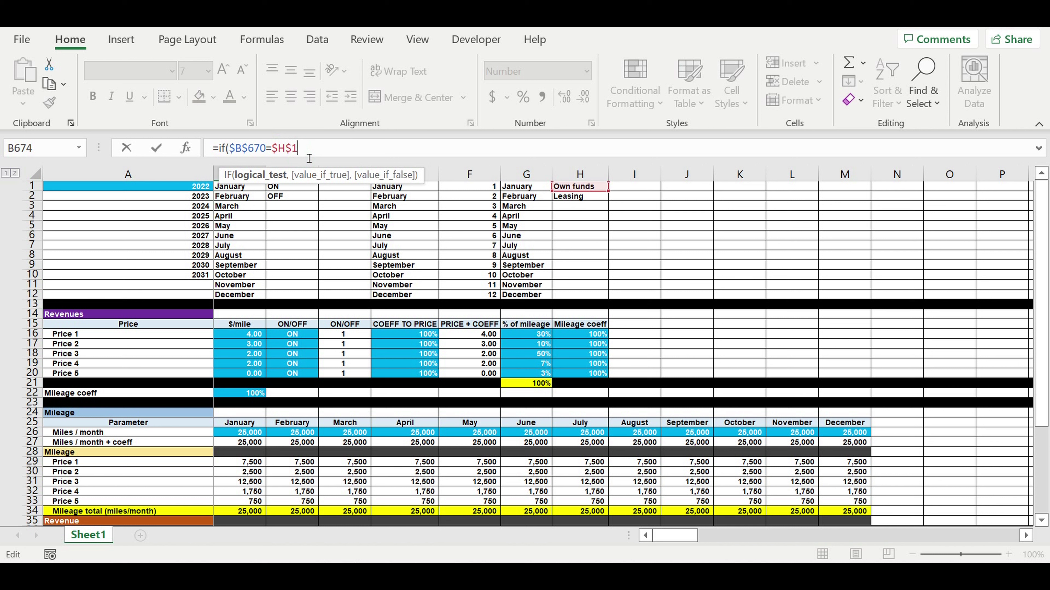
type(",")
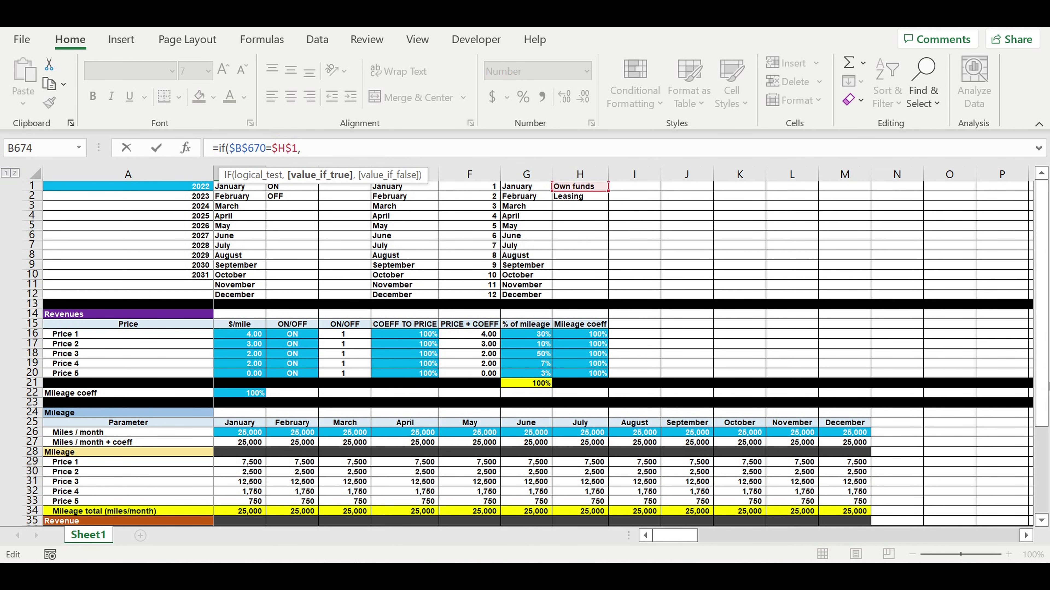
- Complete B674 as =IF($B$670=$H$1,B65,0) and commit it
left_click_drag(1041, 380, 1042, 467)
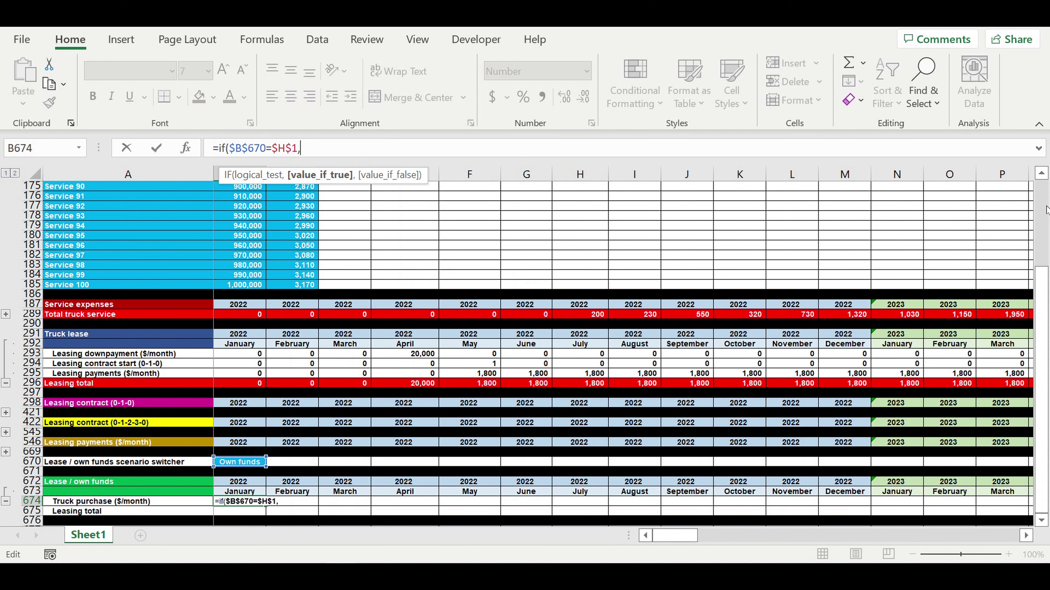
left_click(1040, 173)
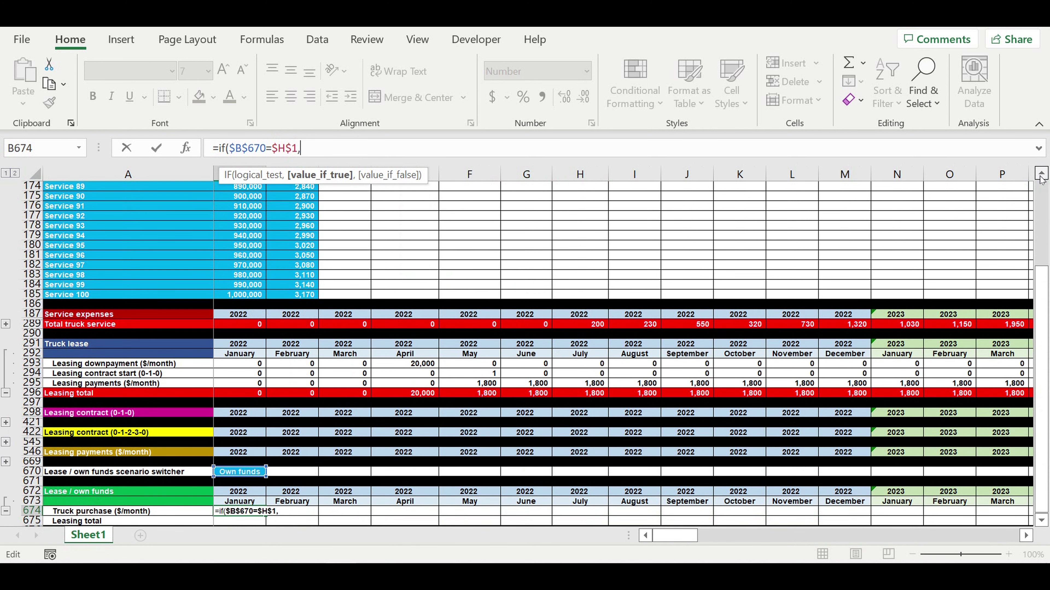
left_click_drag(1041, 176, 1041, 178)
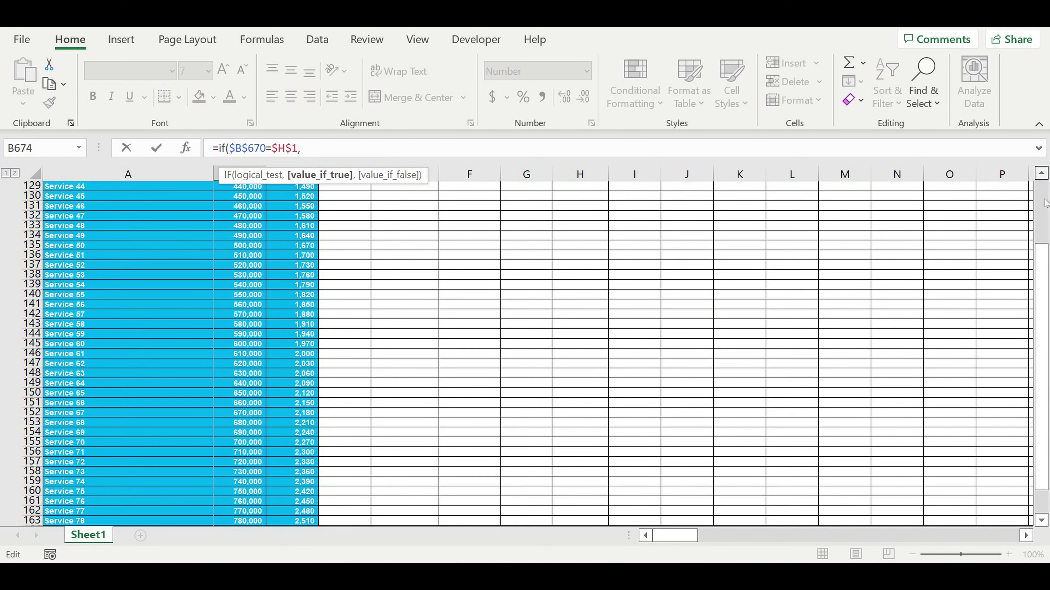
left_click_drag(1040, 249, 1042, 207)
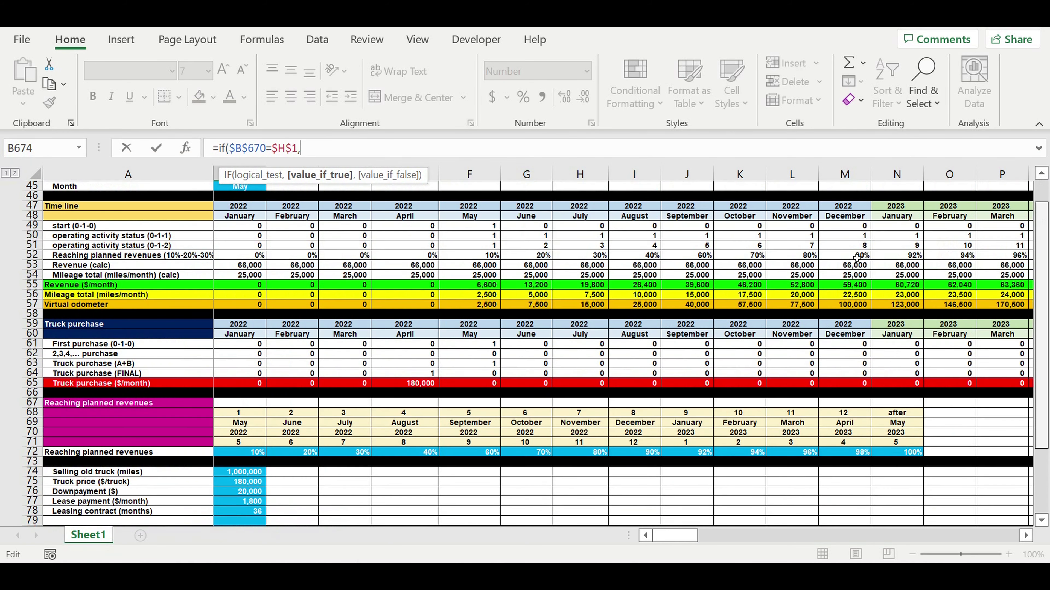
scroll(211, 305, "up", 1)
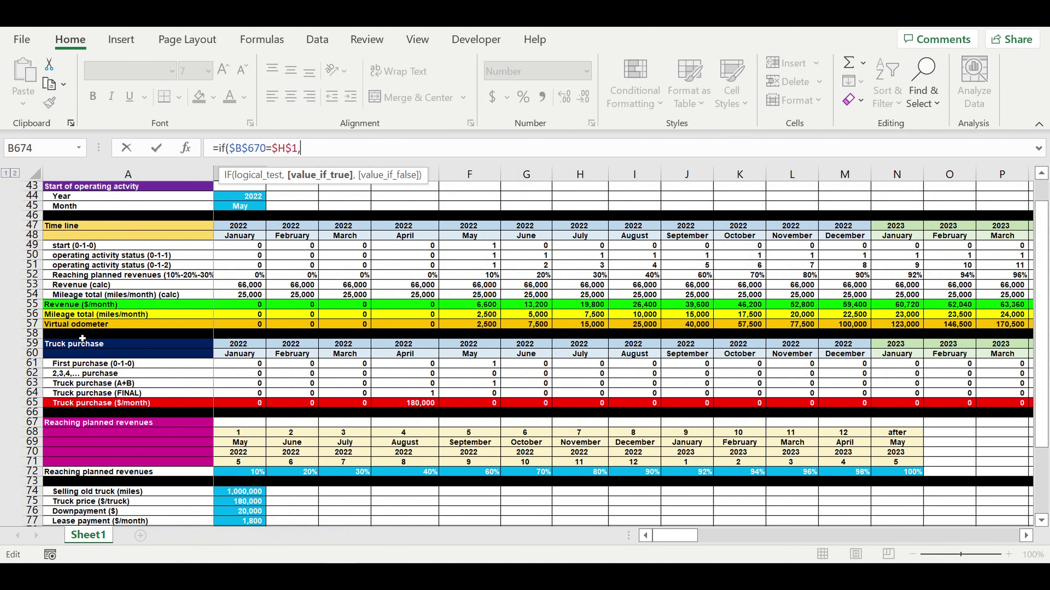
left_click(239, 405)
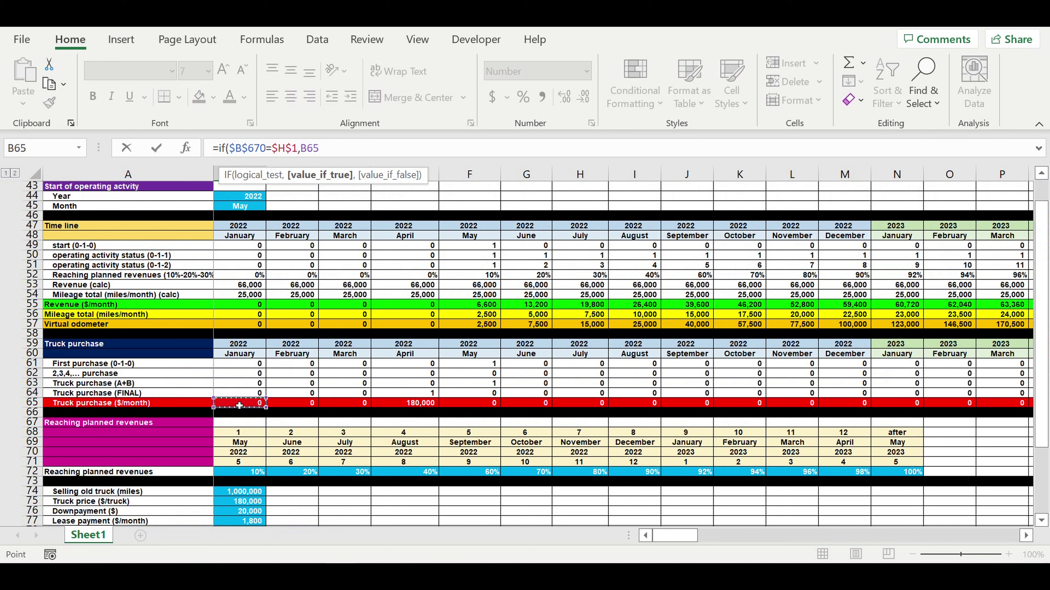
left_click(342, 148)
type(",")
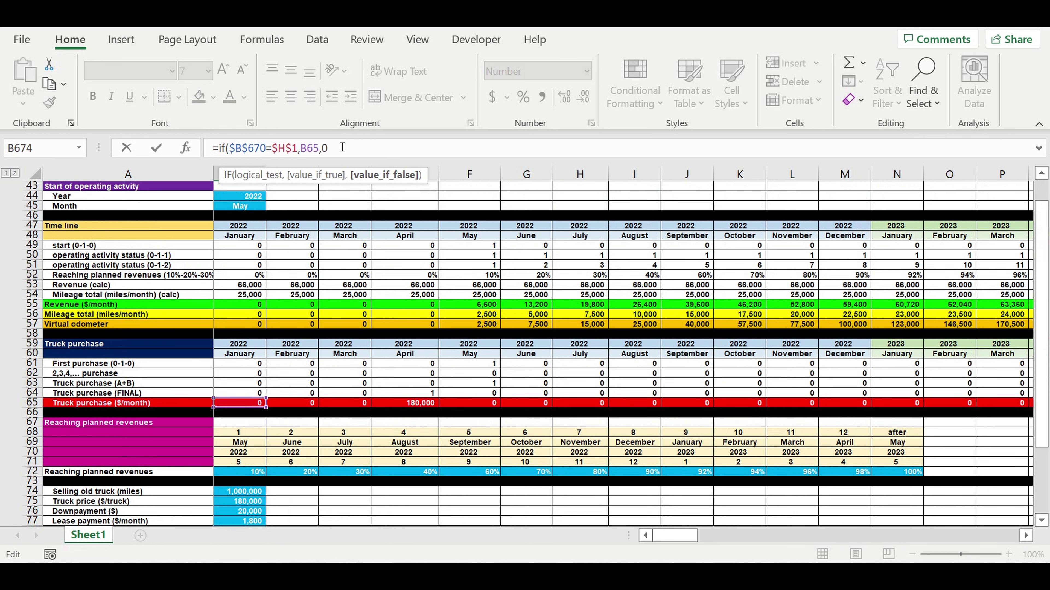
type("0)")
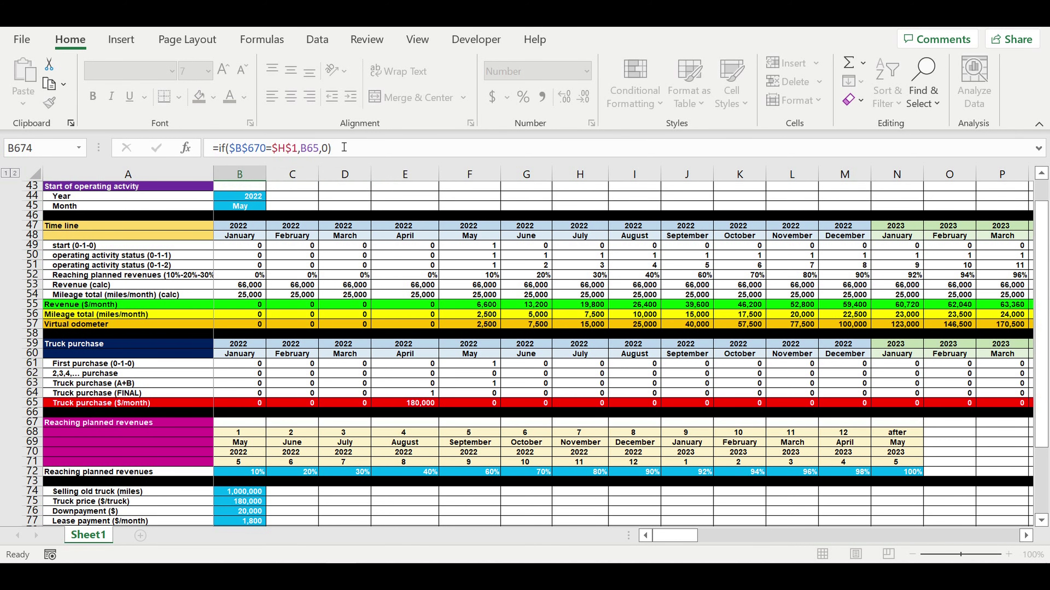
key("Return")
- Copy B674's truck purchase formula across the 2022 months
scroll(397, 378, "down", 3)
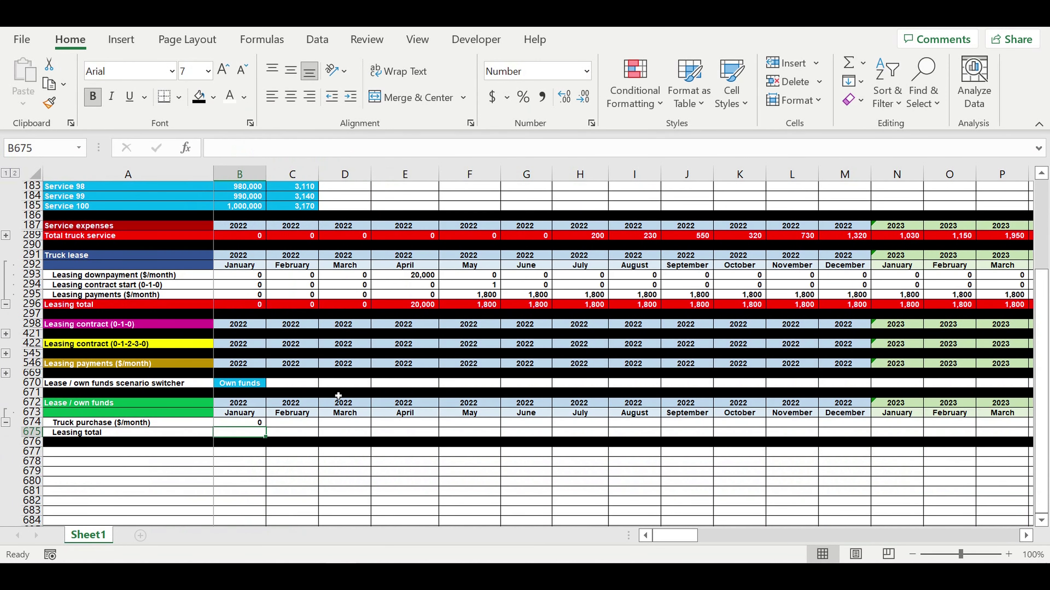
left_click(246, 424)
left_click_drag(266, 428, 890, 421)
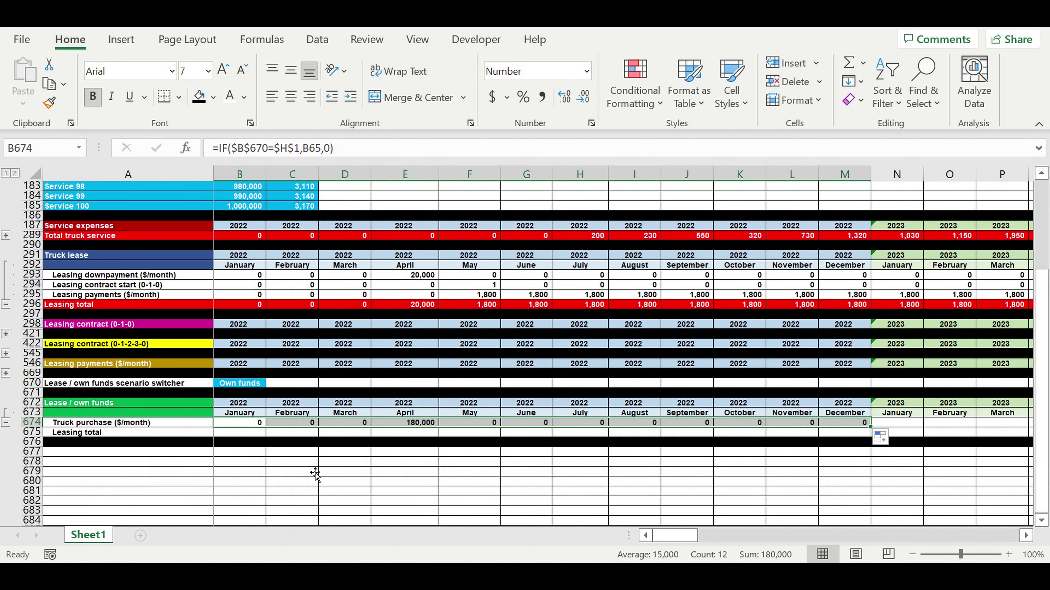
- Test the formula by switching B670 to Leasing and back to Own funds
left_click(245, 386)
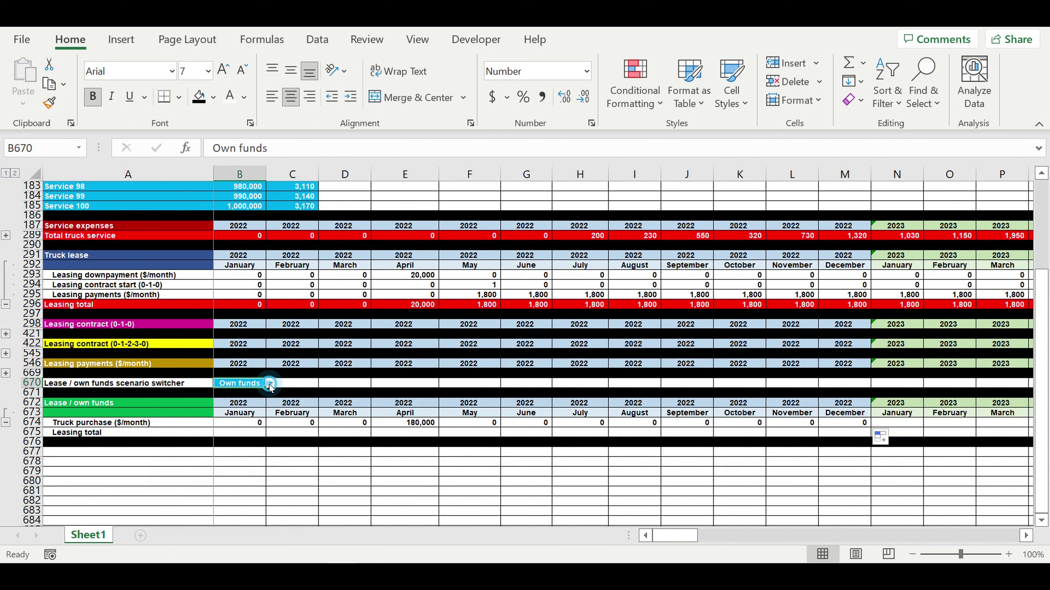
left_click(270, 383)
left_click(244, 411)
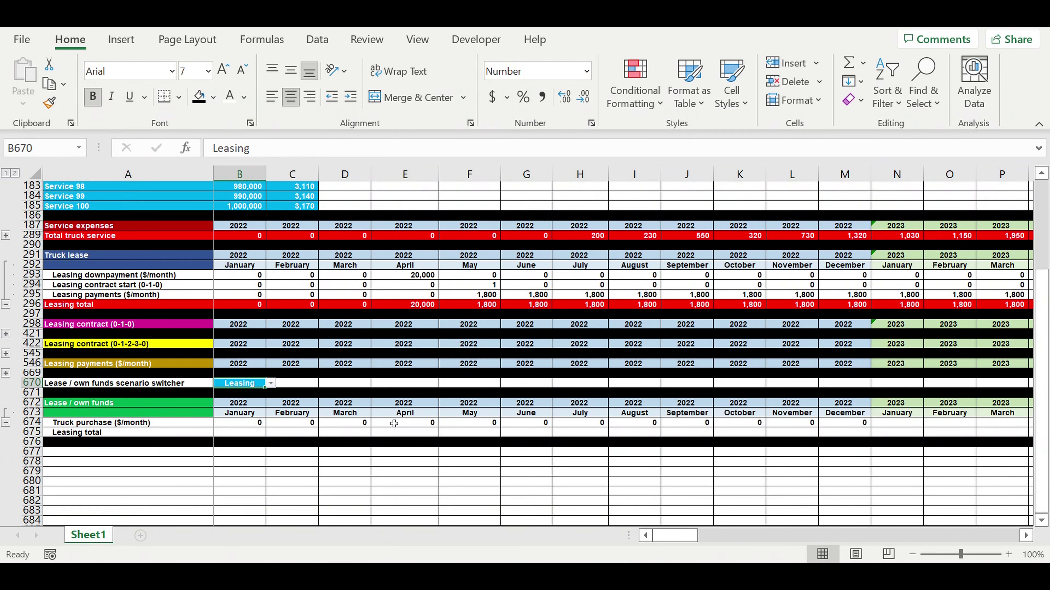
left_click(415, 425)
left_click(244, 384)
left_click(271, 385)
left_click(244, 405)
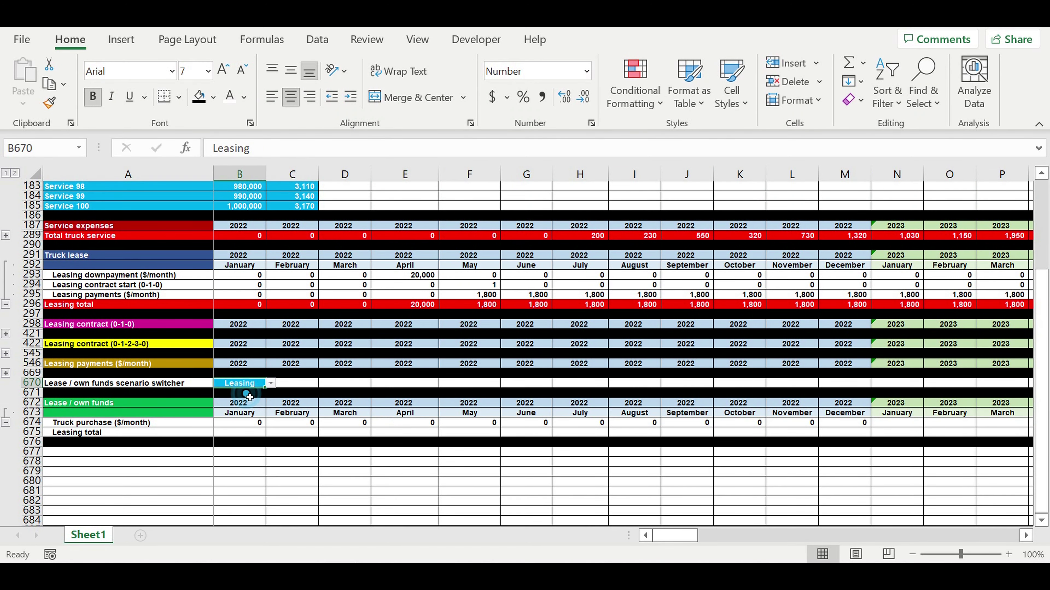
left_click(366, 456)
- Extend the row 674 truck purchase formula through December 2031
left_click(421, 424)
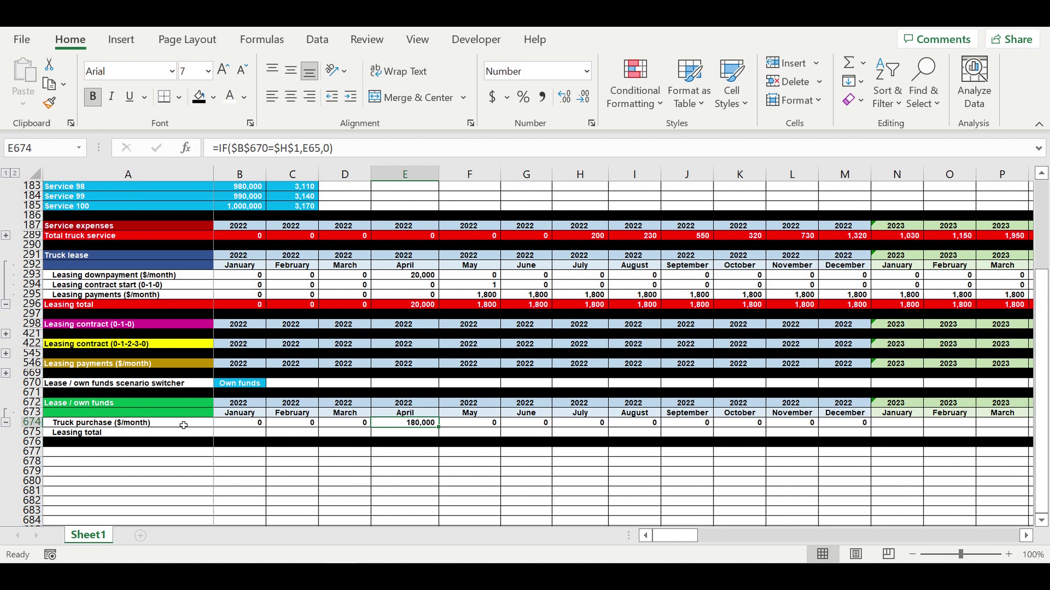
left_click(103, 423)
left_click(393, 424)
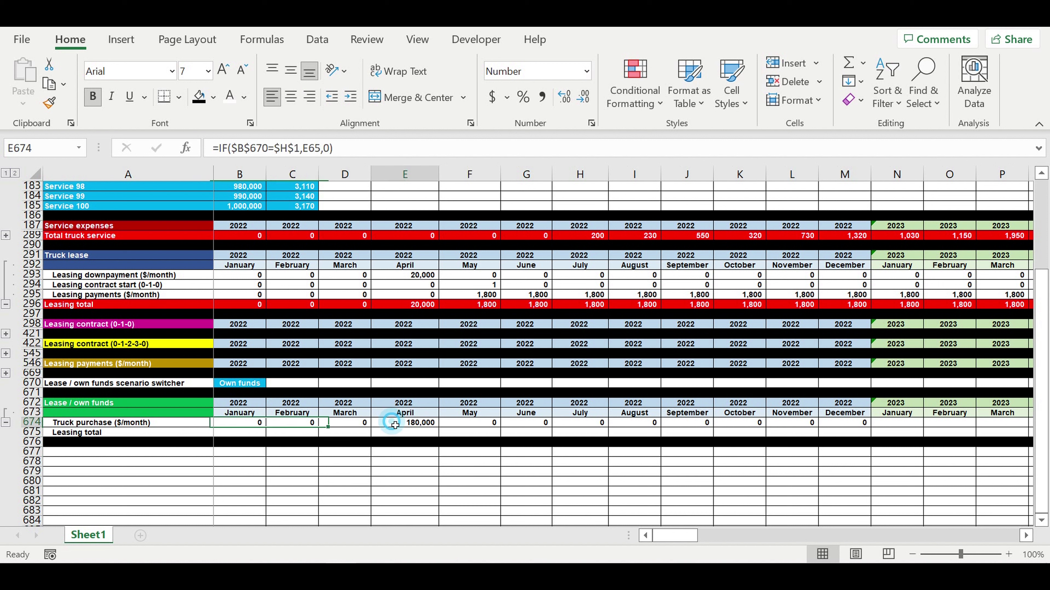
left_click_drag(444, 432, 947, 423)
left_click(734, 473)
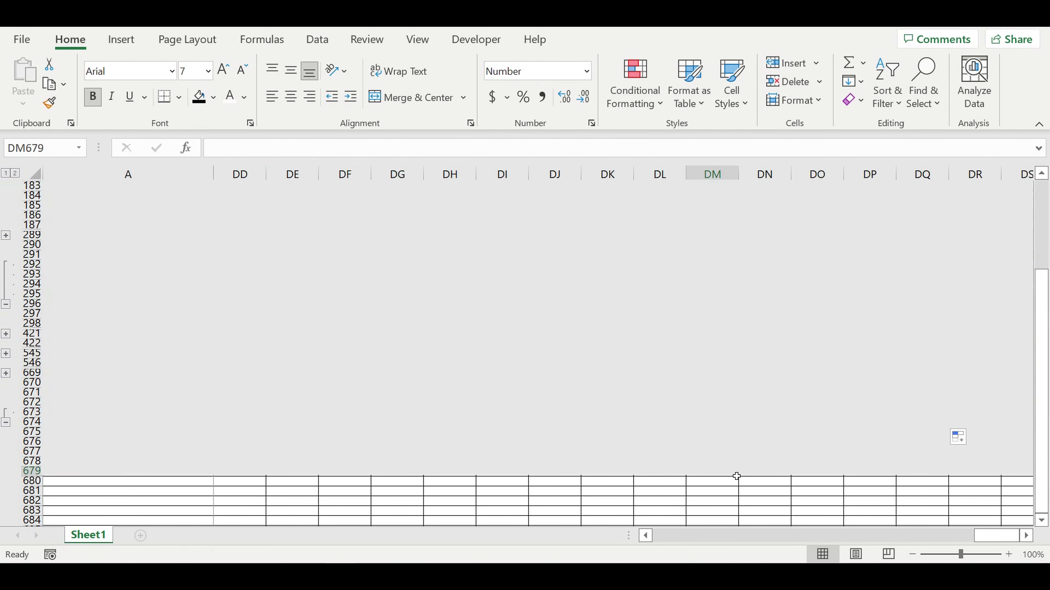
left_click_drag(1011, 541, 417, 545)
left_click(256, 474)
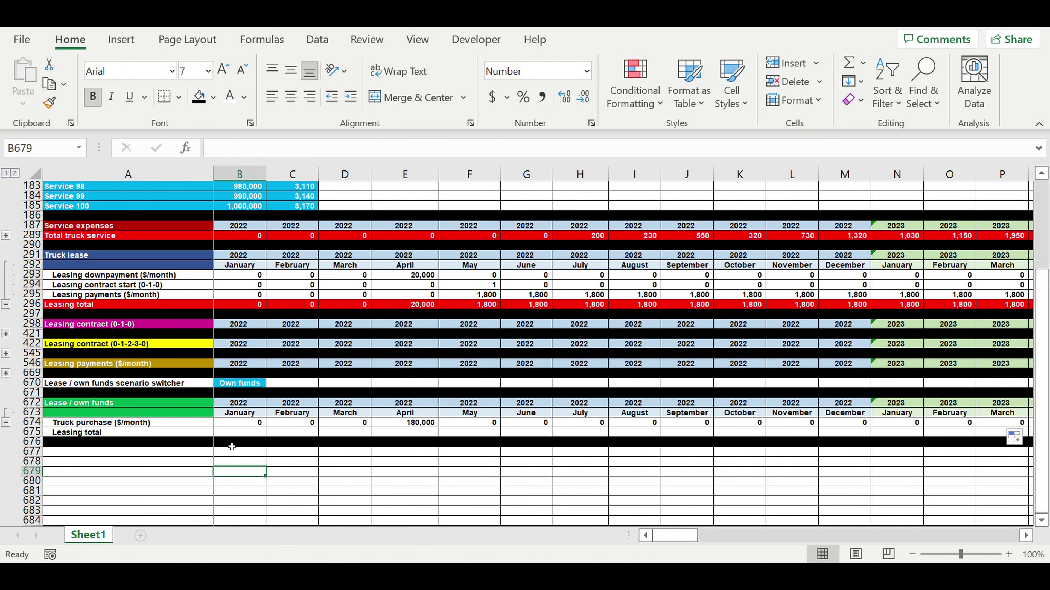
left_click(73, 433)
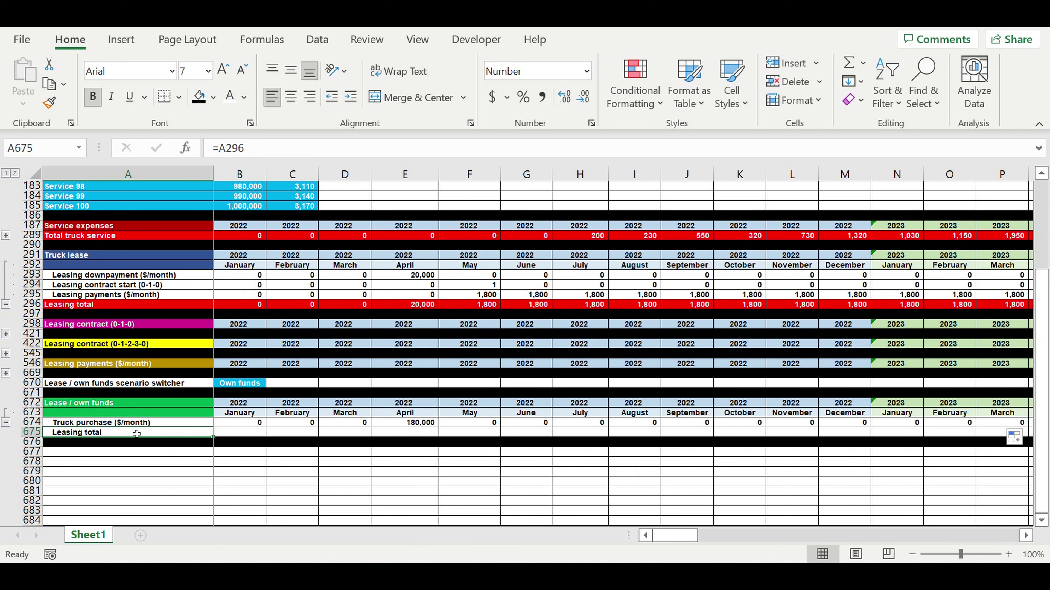
- Start an IF formula in B675 with the anchored condition $B$670=$H$2
left_click(241, 434)
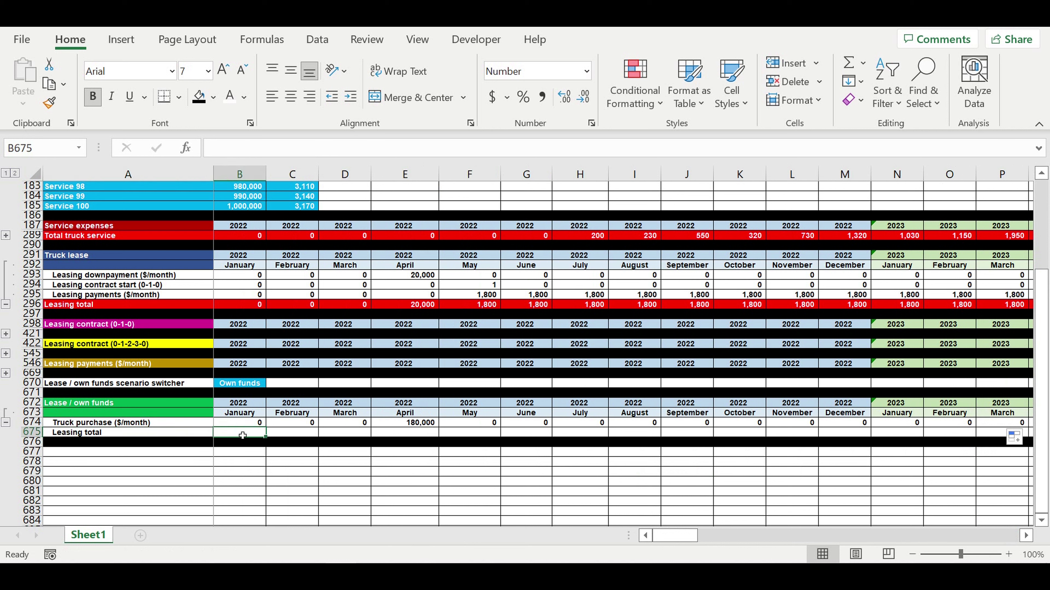
type("=if")
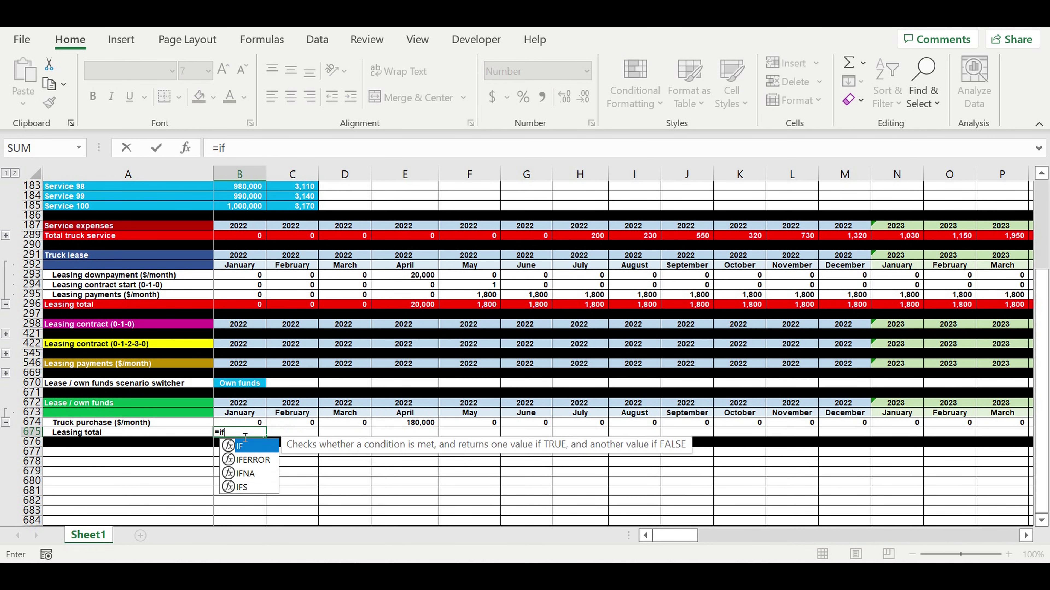
type("(")
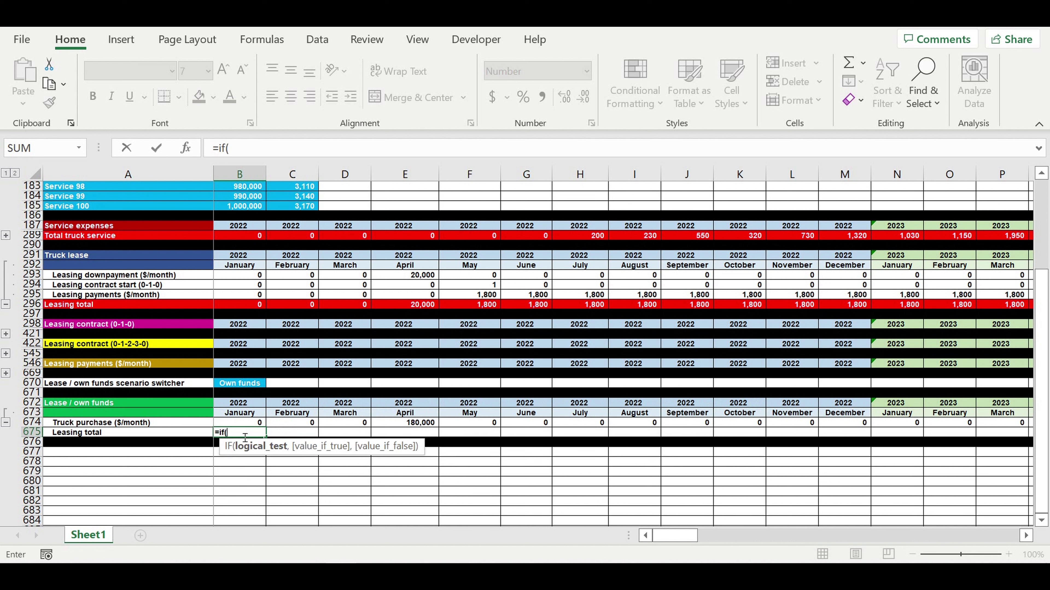
left_click(240, 387)
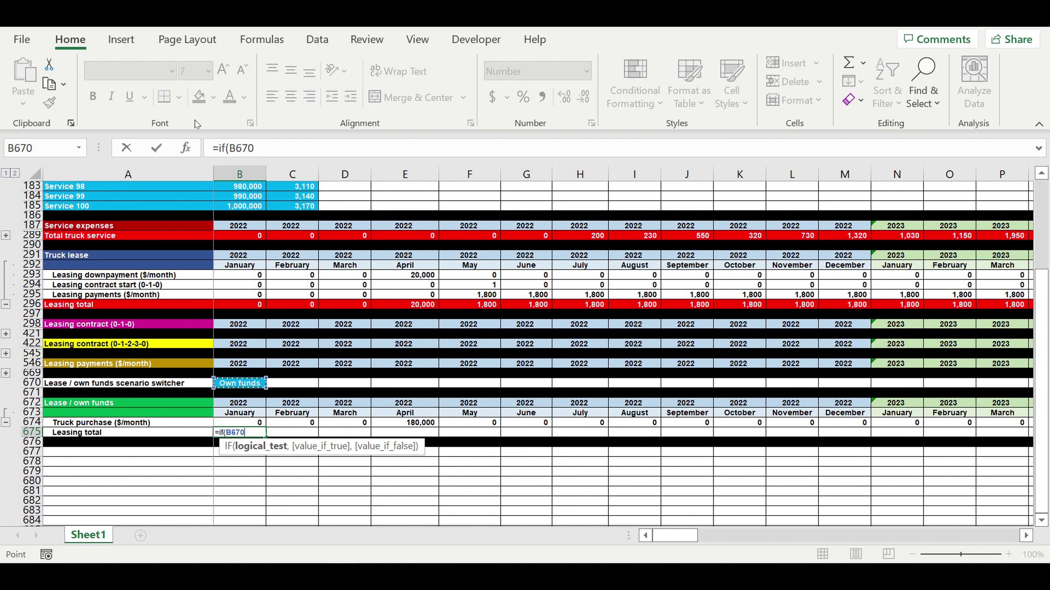
left_click(269, 152)
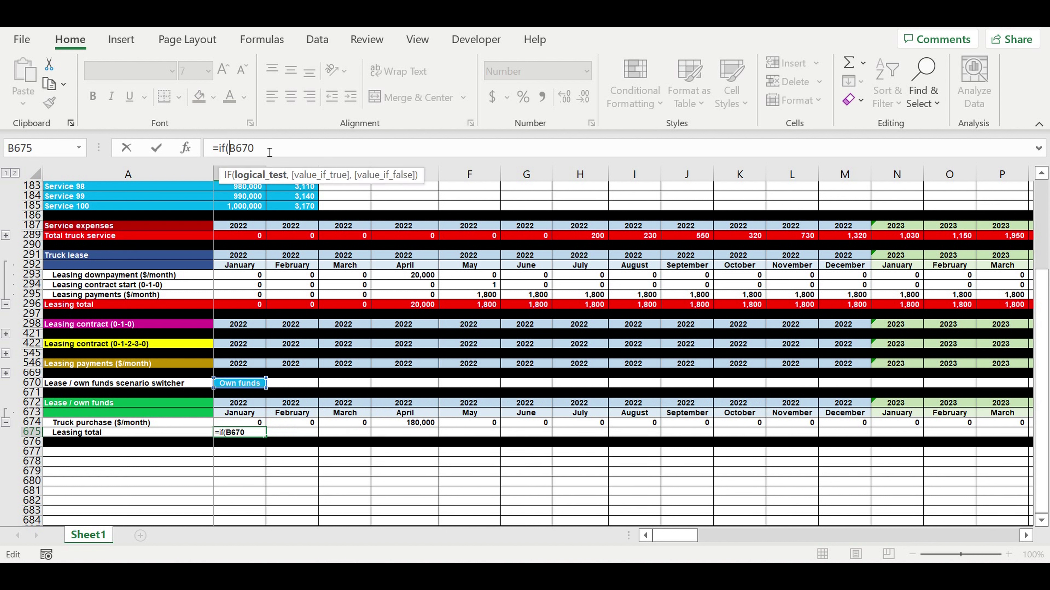
type("$")
left_click(244, 153)
type("$")
left_click(296, 158)
left_click_drag(1042, 314, 1042, 275)
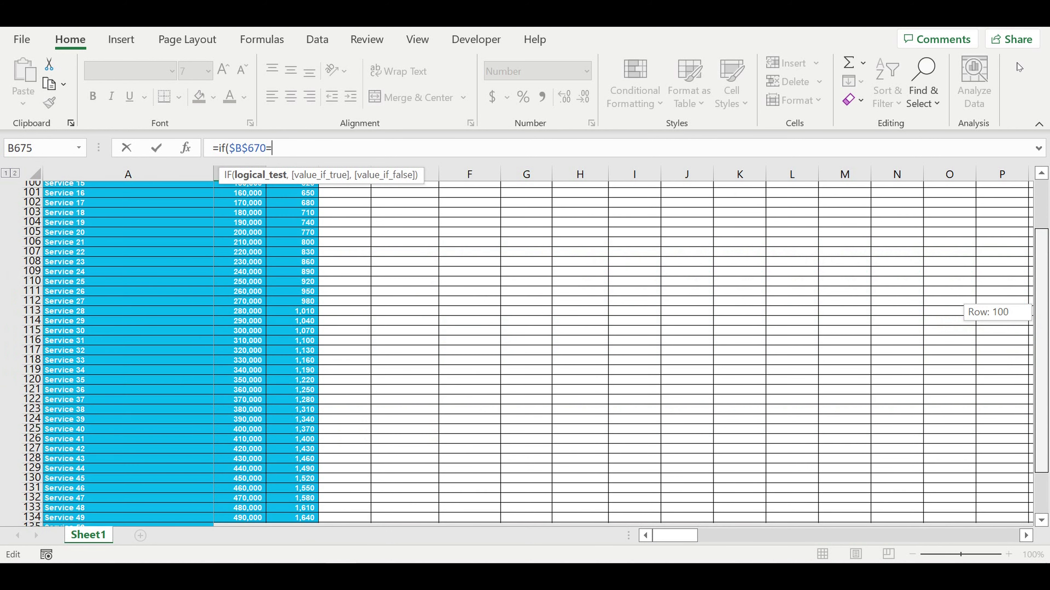
left_click_drag(1042, 312, 1042, 266)
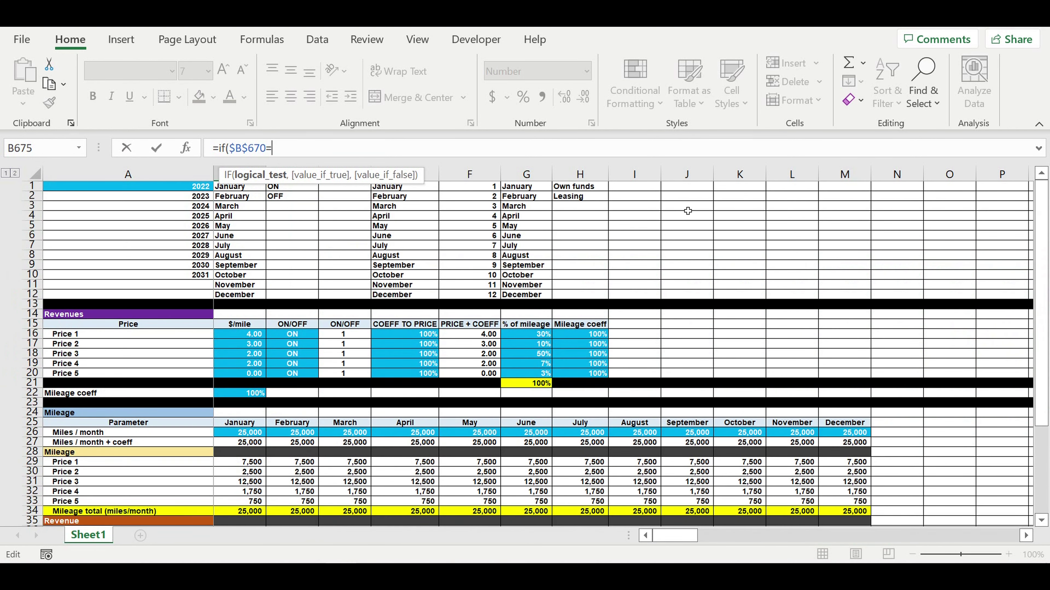
type("=")
left_click(573, 199)
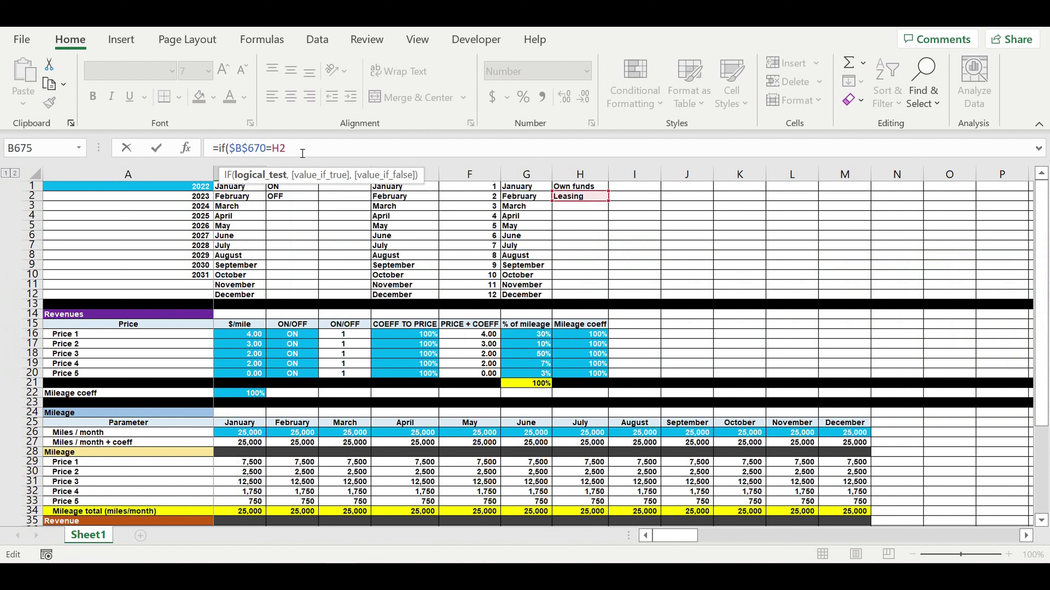
type("$")
key("Right")
type("$")
key("Right")
type(",")
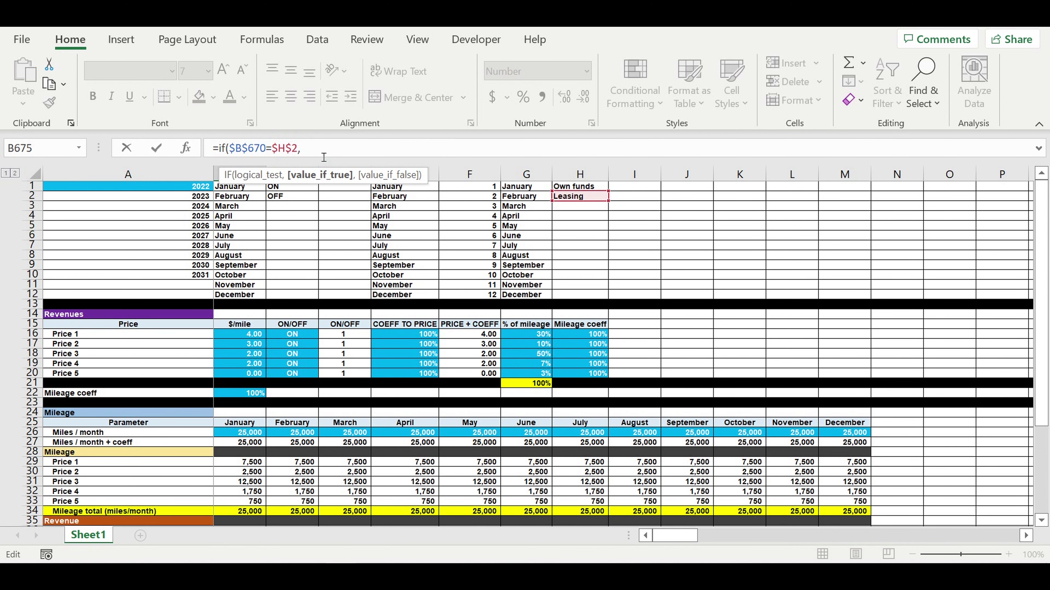
- Finish B675 as =IF($B$670=$H$2,B296,0) so it pulls row 296's leasing total
left_click(1041, 403)
left_click_drag(1041, 401, 1041, 430)
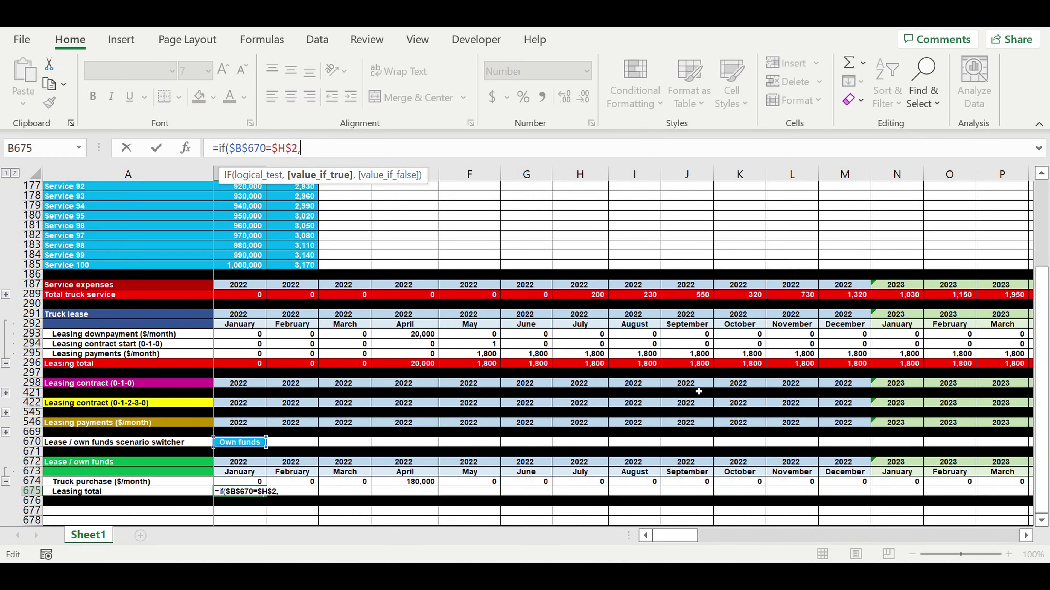
left_click(238, 366)
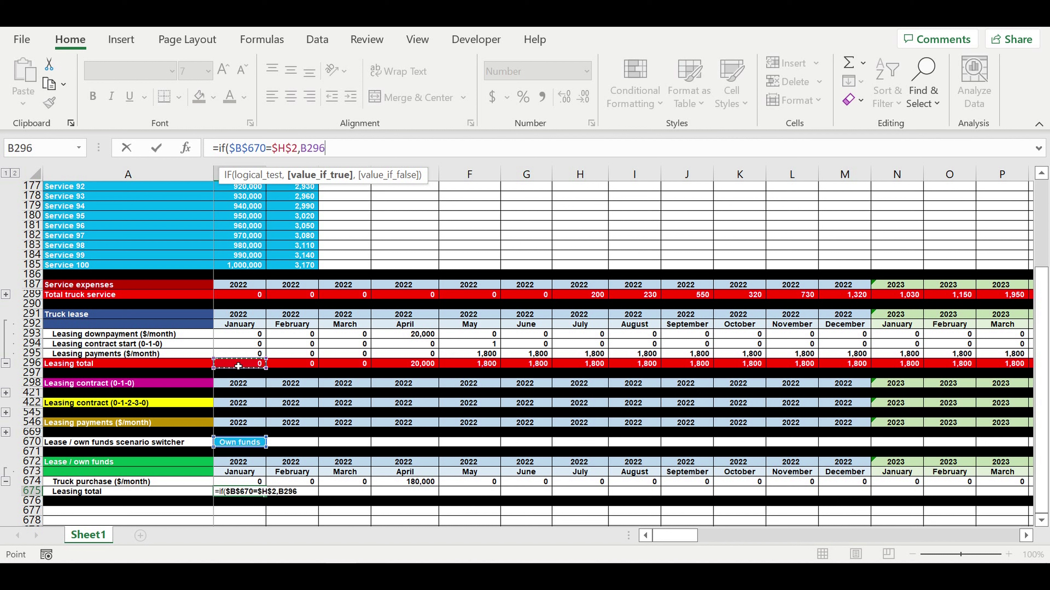
left_click(362, 153)
type(",0)")
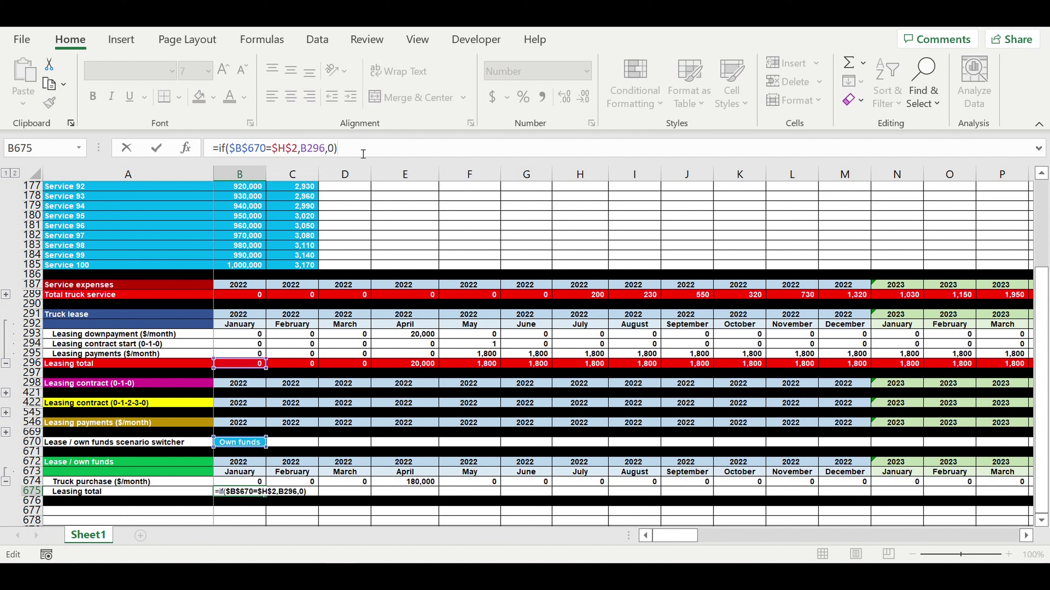
key("ctrl+Return")
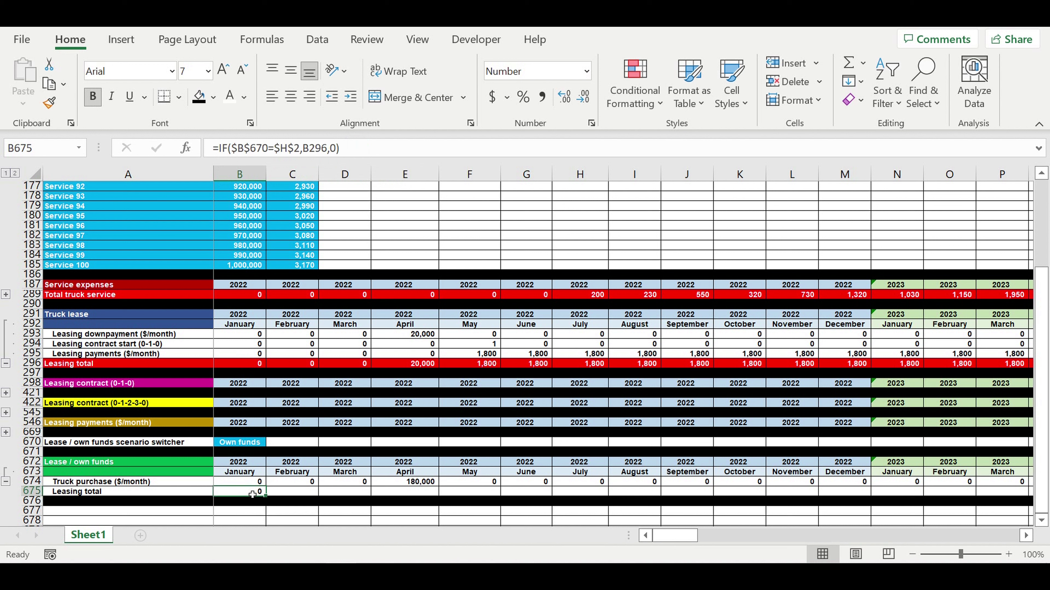
- Fill B675's Leasing total formula right through DQ675, December 2031
left_click_drag(266, 496, 918, 450)
left_click(469, 511)
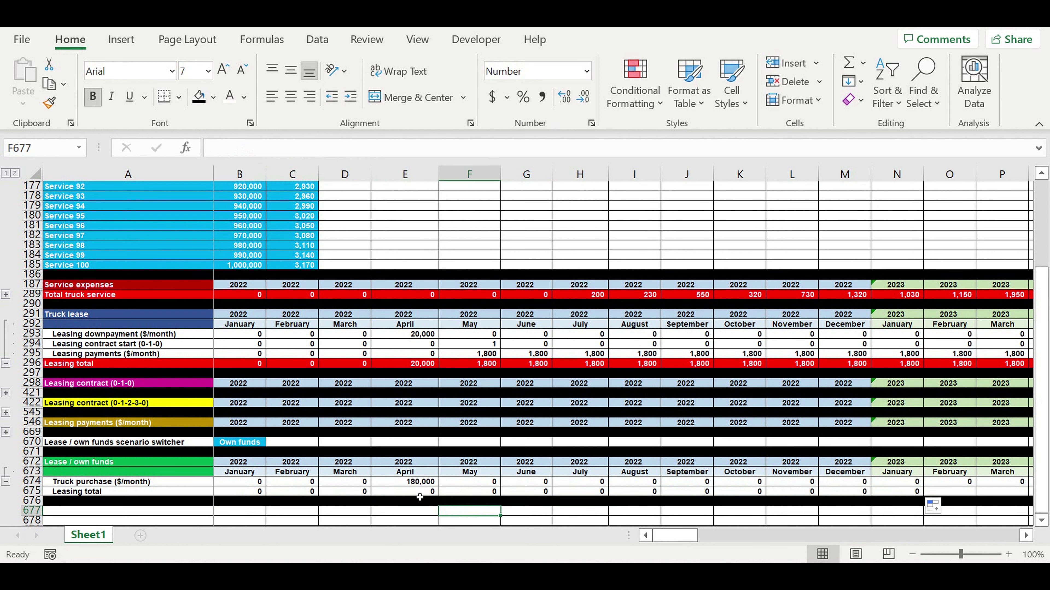
left_click(419, 492)
left_click_drag(438, 496, 852, 496)
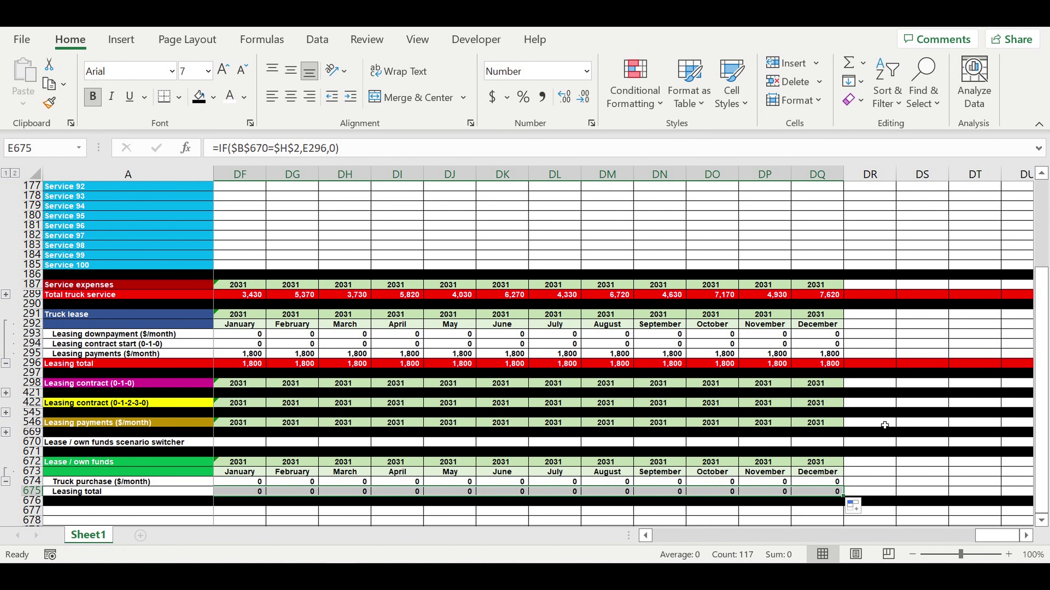
left_click(884, 423)
left_click_drag(991, 543, 670, 543)
scroll(402, 394, "down", 3)
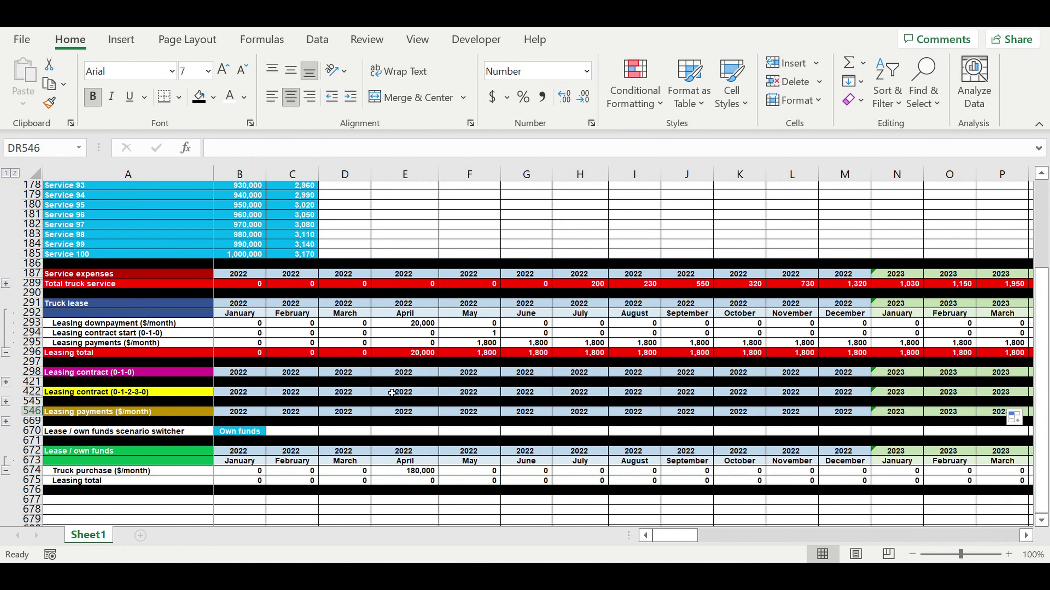
left_click(229, 357)
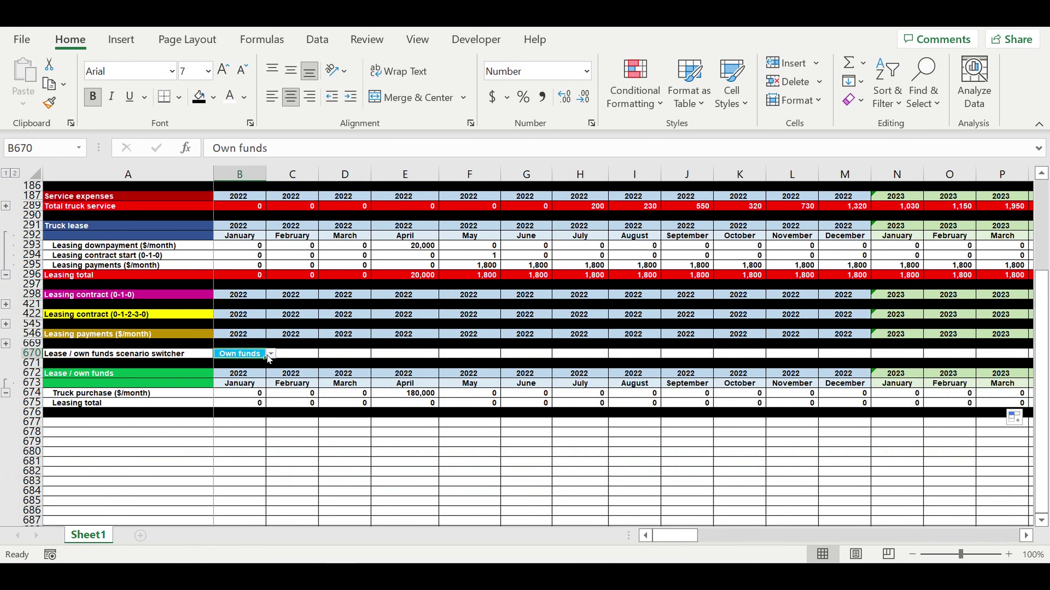
left_click(271, 354)
left_click(251, 377)
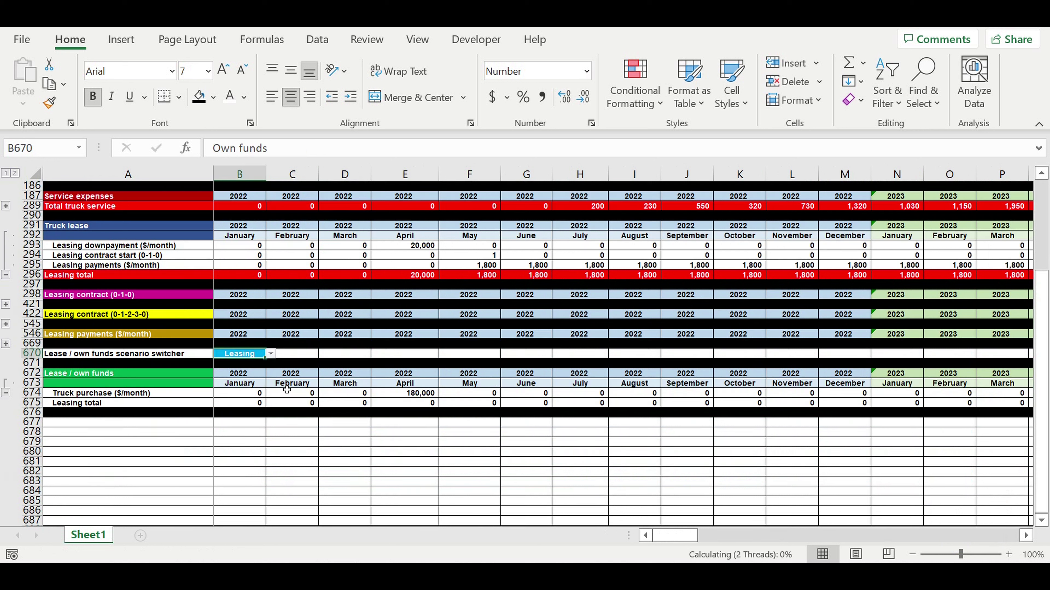
left_click(527, 446)
left_click(417, 404)
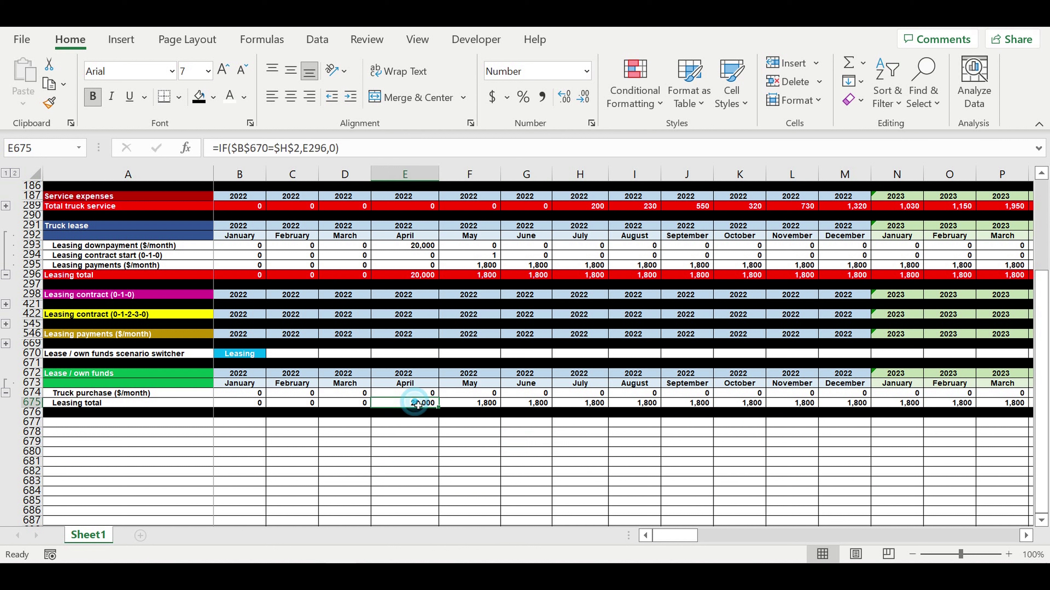
left_click(471, 403)
left_click_drag(472, 403, 954, 405)
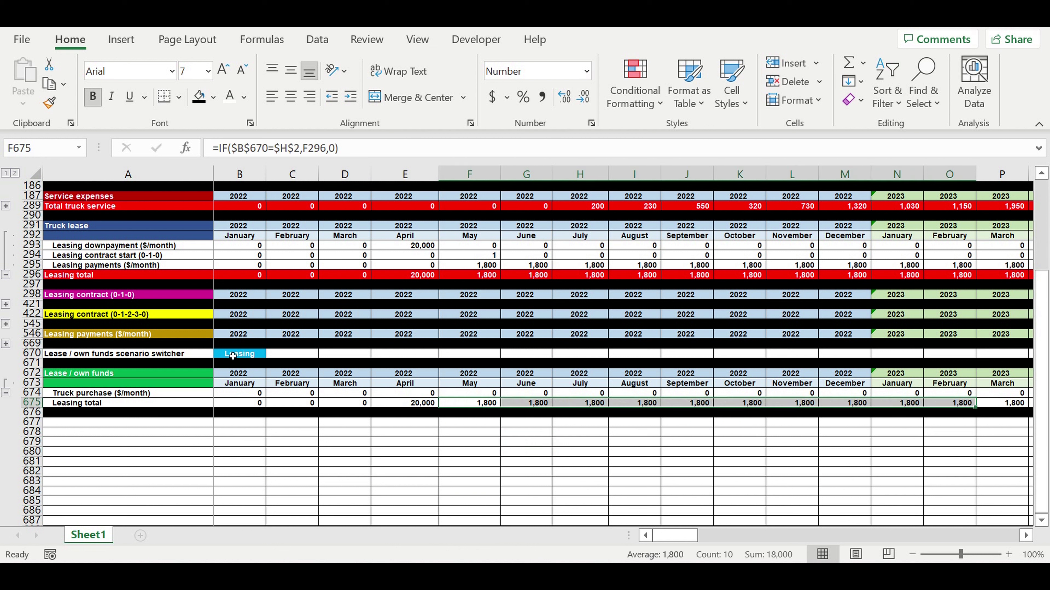
left_click(230, 351)
left_click(272, 354)
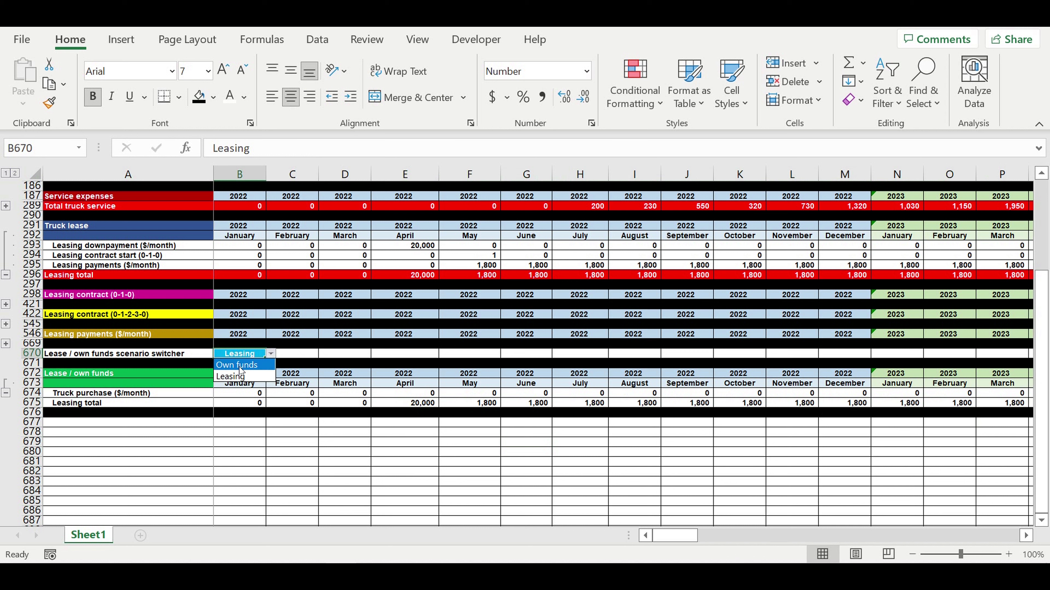
left_click(239, 372)
left_click(442, 443)
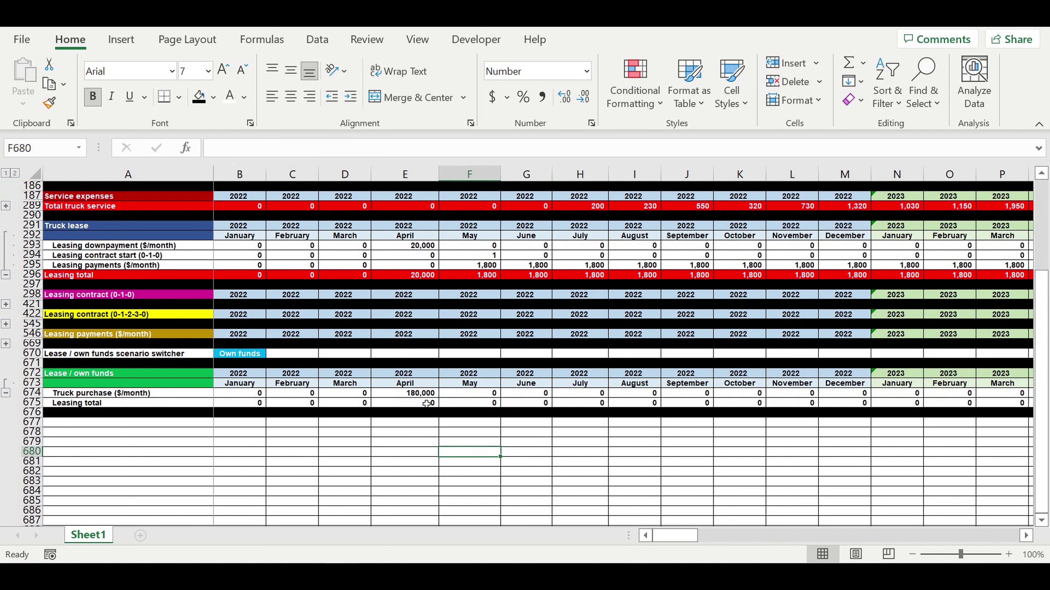
left_click(415, 396)
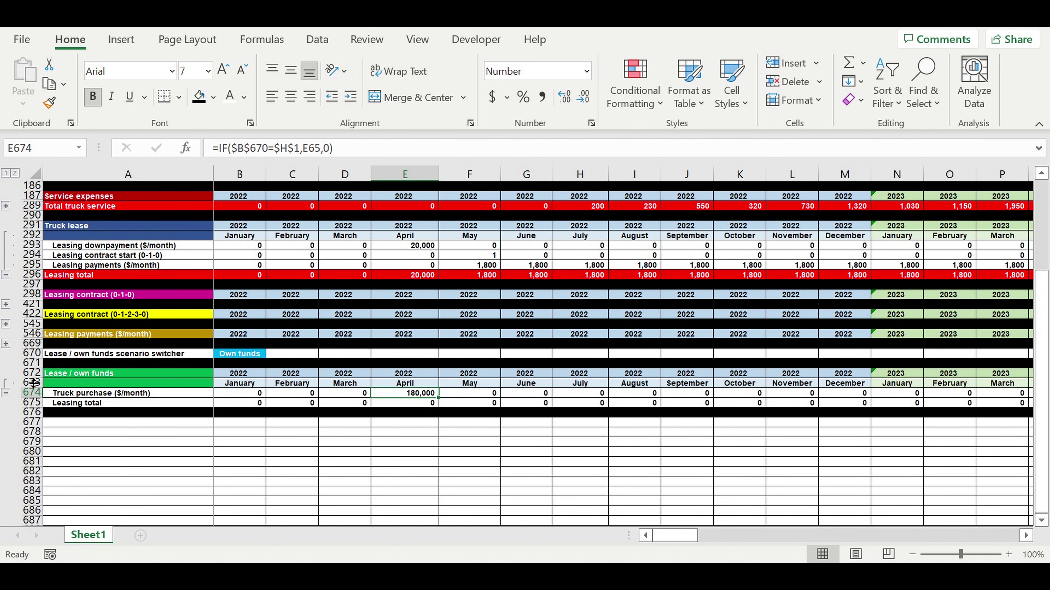
- Fill rows 674–675 with red
left_click(32, 394)
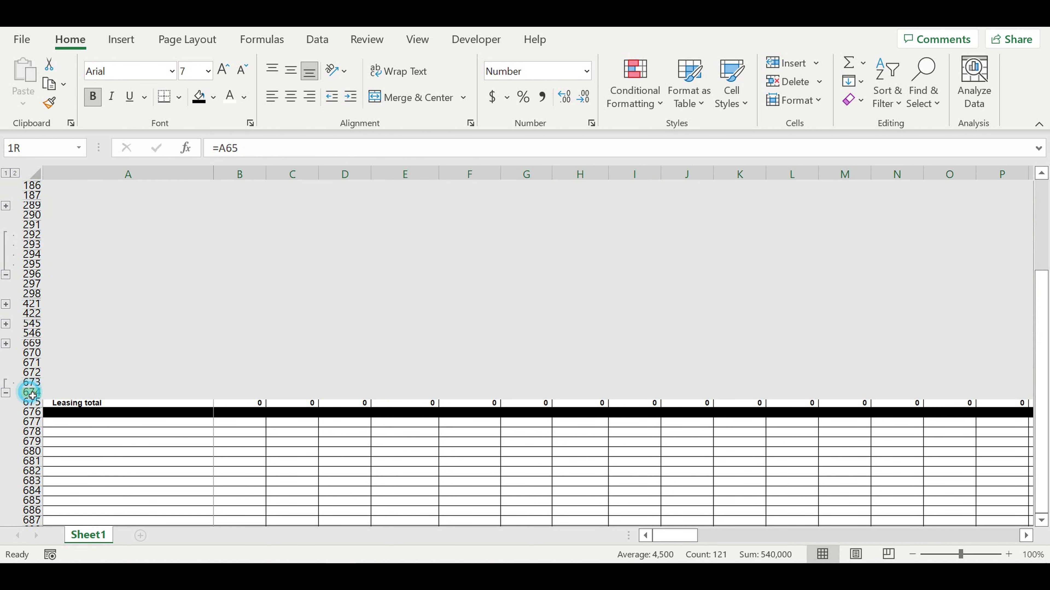
left_click_drag(33, 396, 32, 402)
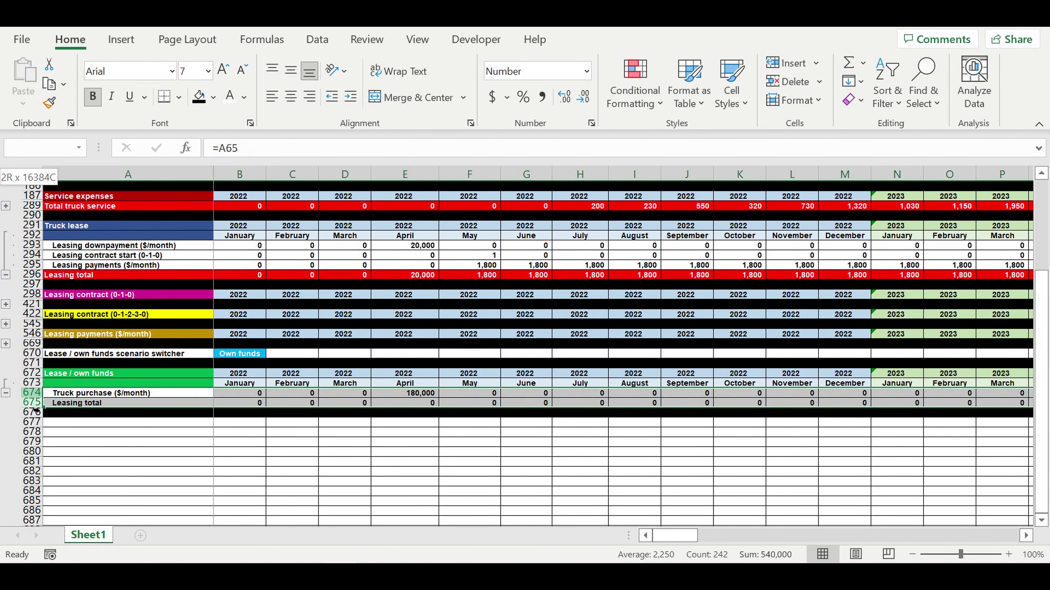
left_click(212, 99)
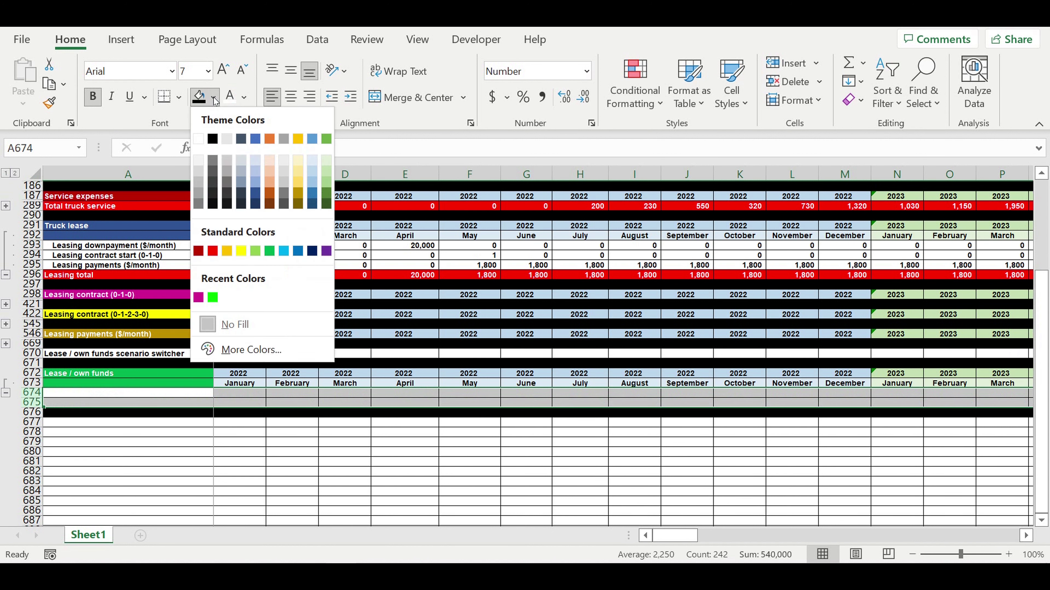
left_click(214, 251)
left_click(396, 475)
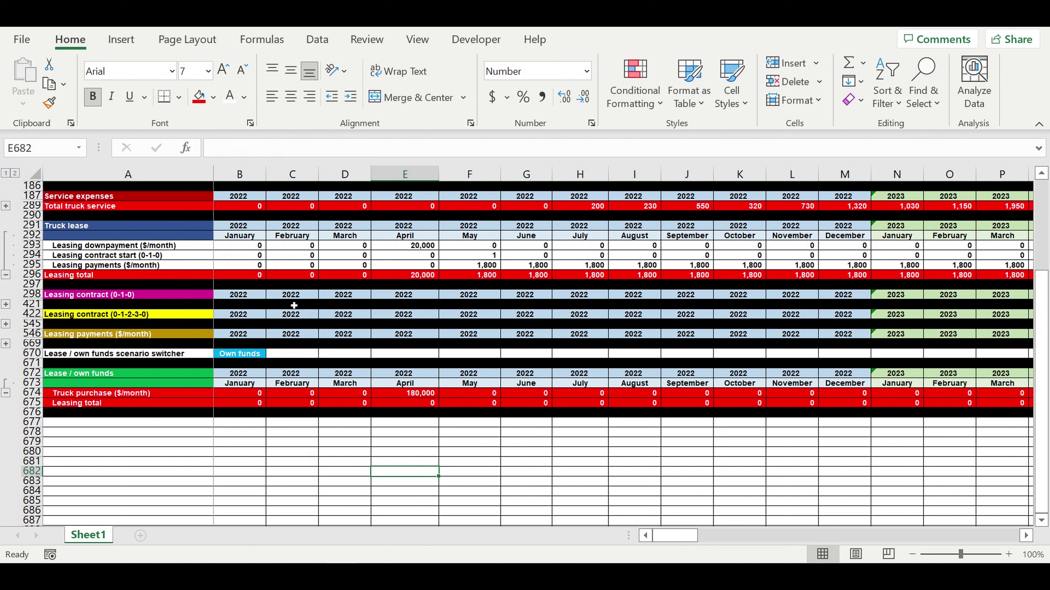
- Give the Leasing total row 296 a yellow fill with black text
left_click(29, 276)
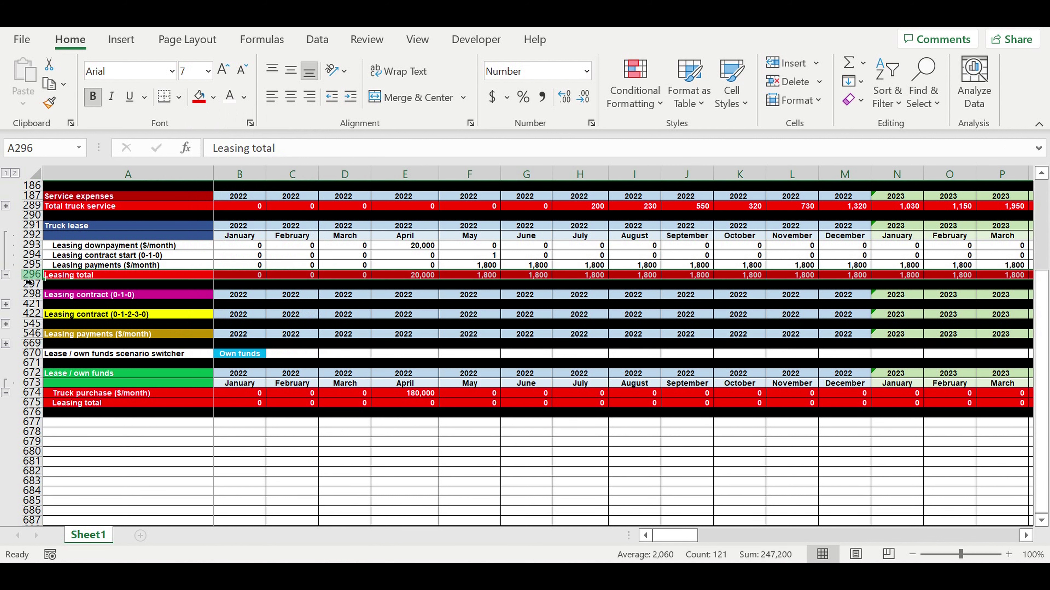
left_click(214, 100)
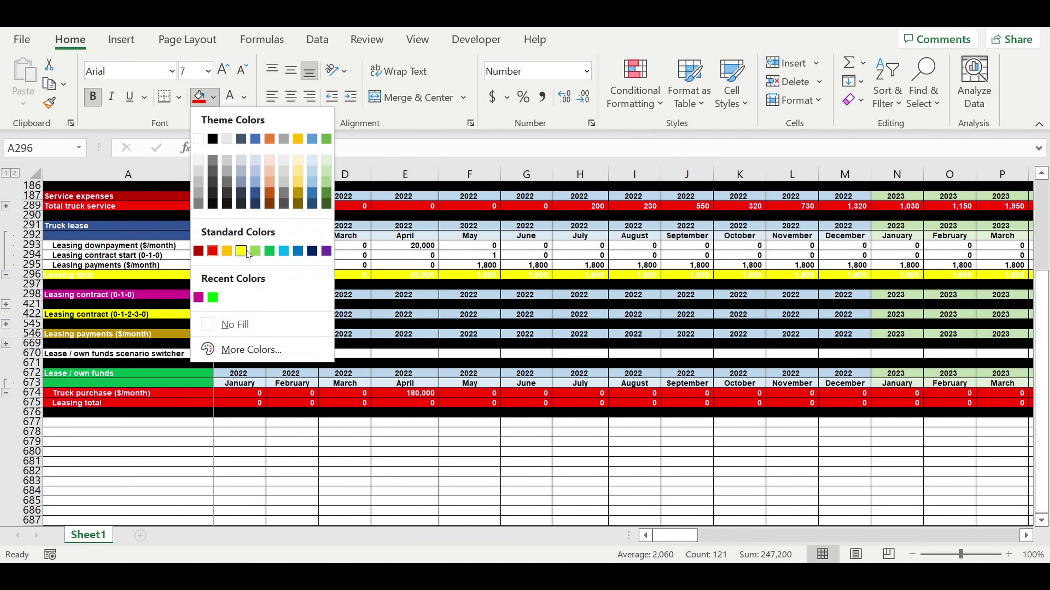
left_click(242, 251)
left_click(244, 98)
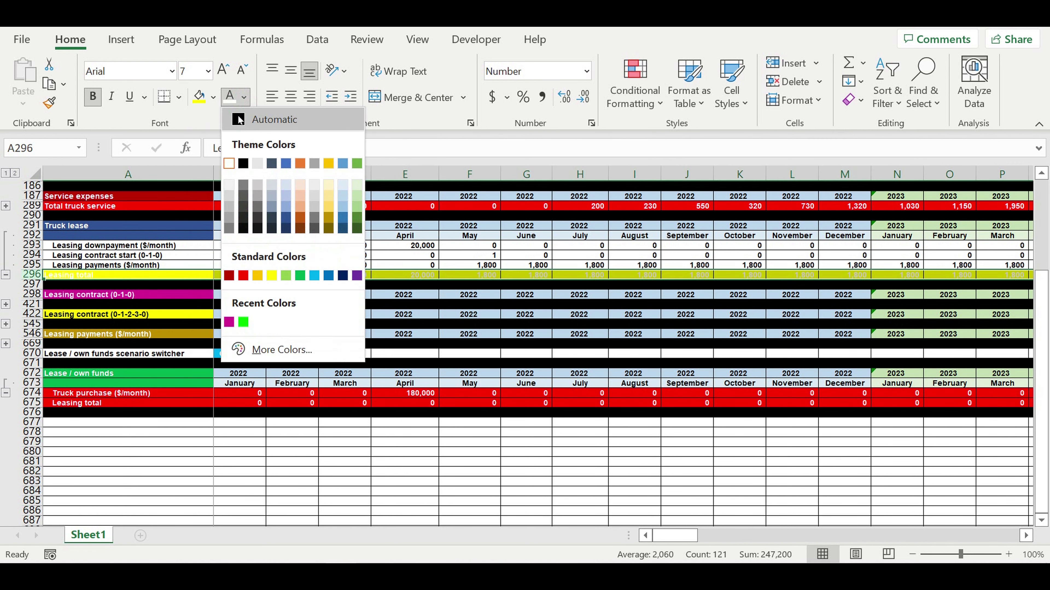
left_click(239, 120)
left_click(248, 266)
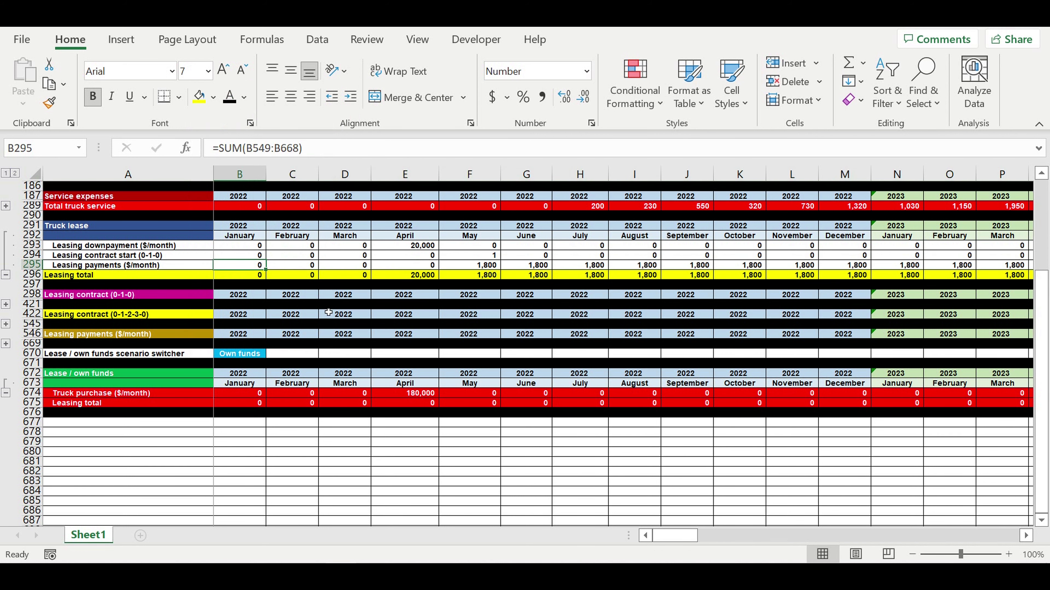
- Fill the Truck purchase ($/month) row 65 yellow, then return to the Leasing total row
scroll(351, 319, "up", 20)
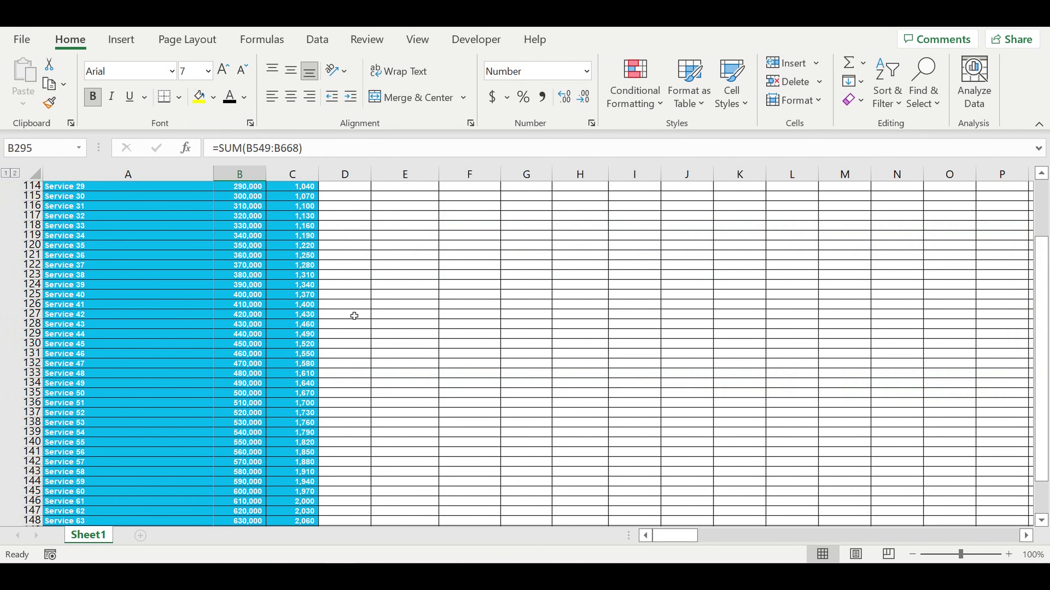
scroll(354, 316, "up", 13)
scroll(354, 316, "up", 20)
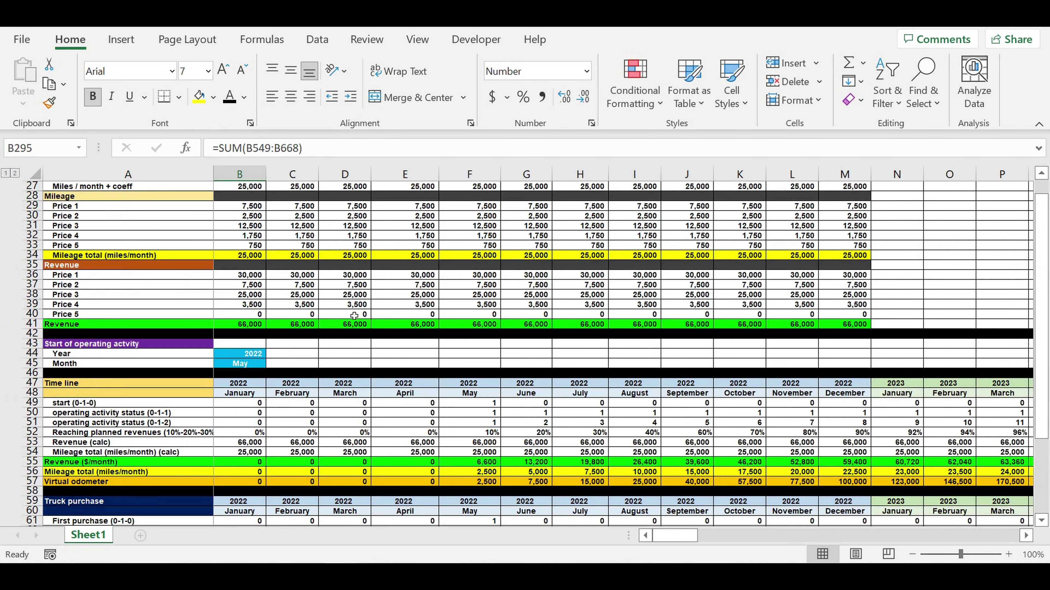
scroll(354, 316, "down", 14)
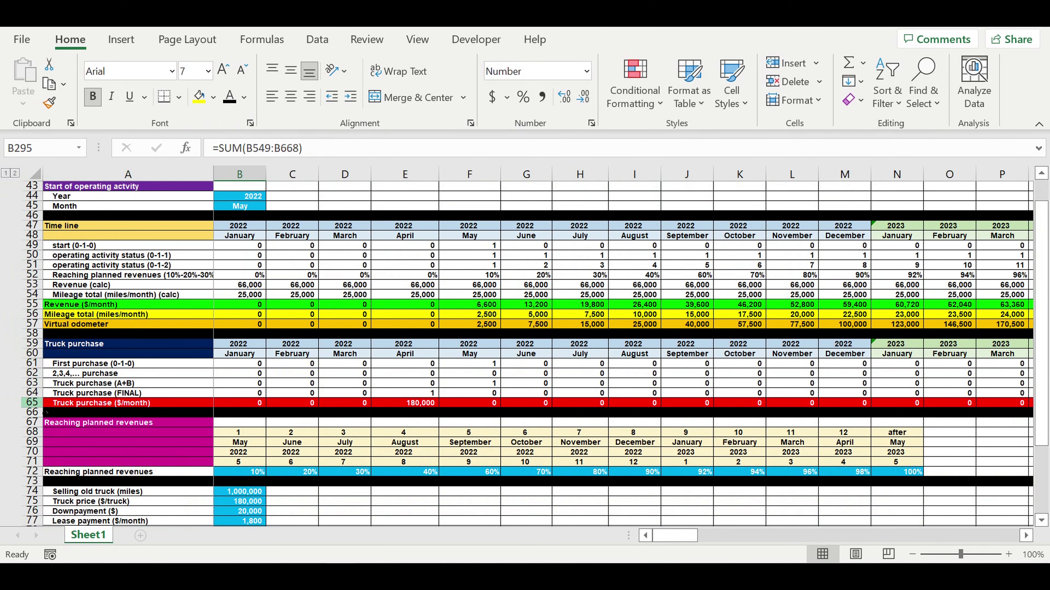
left_click(32, 403)
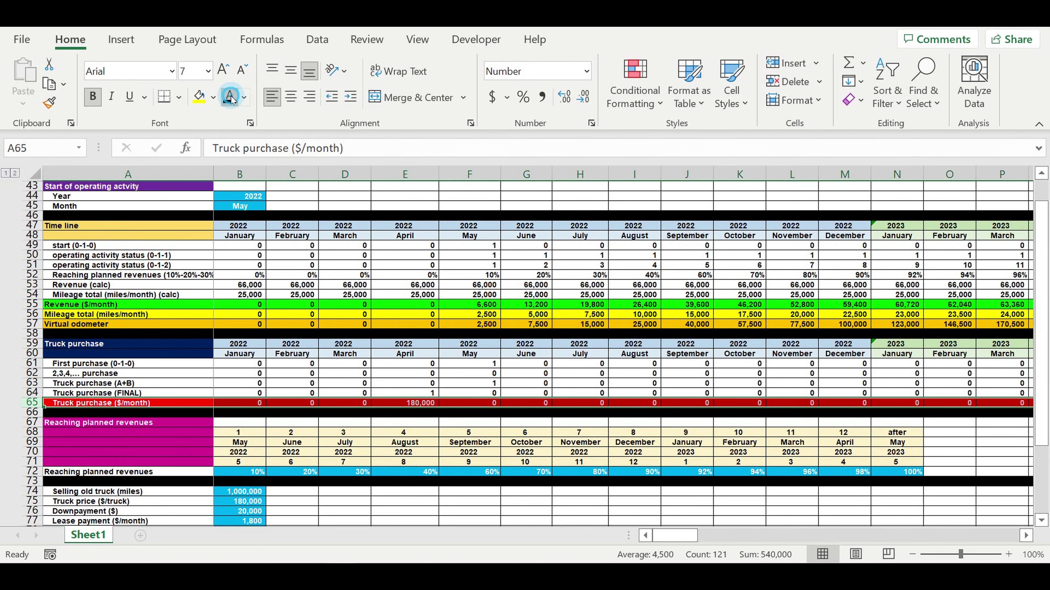
left_click(199, 96)
left_click(334, 347)
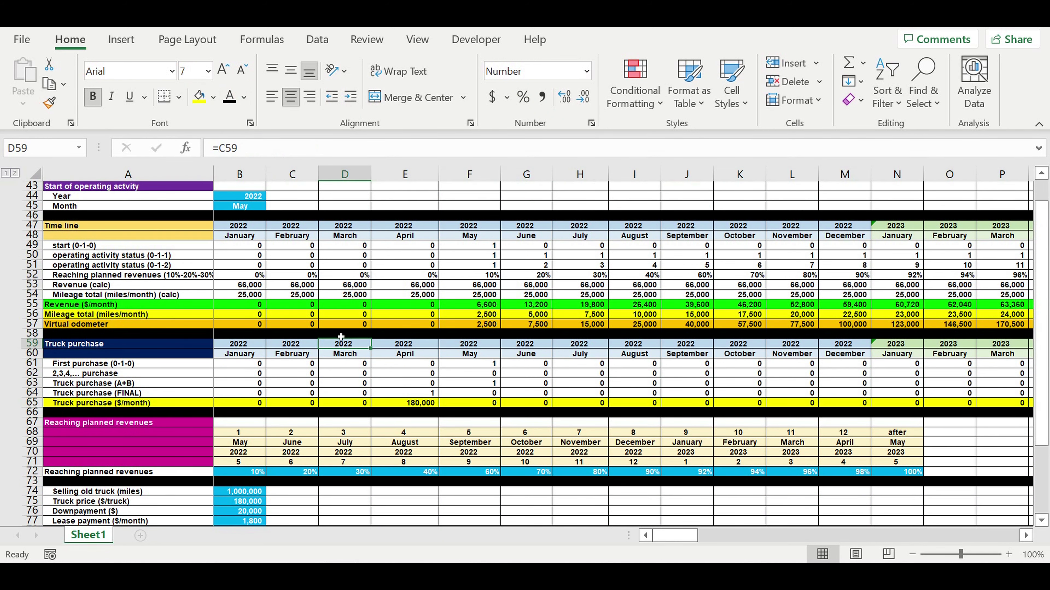
scroll(339, 337, "down", 12)
scroll(343, 330, "down", 17)
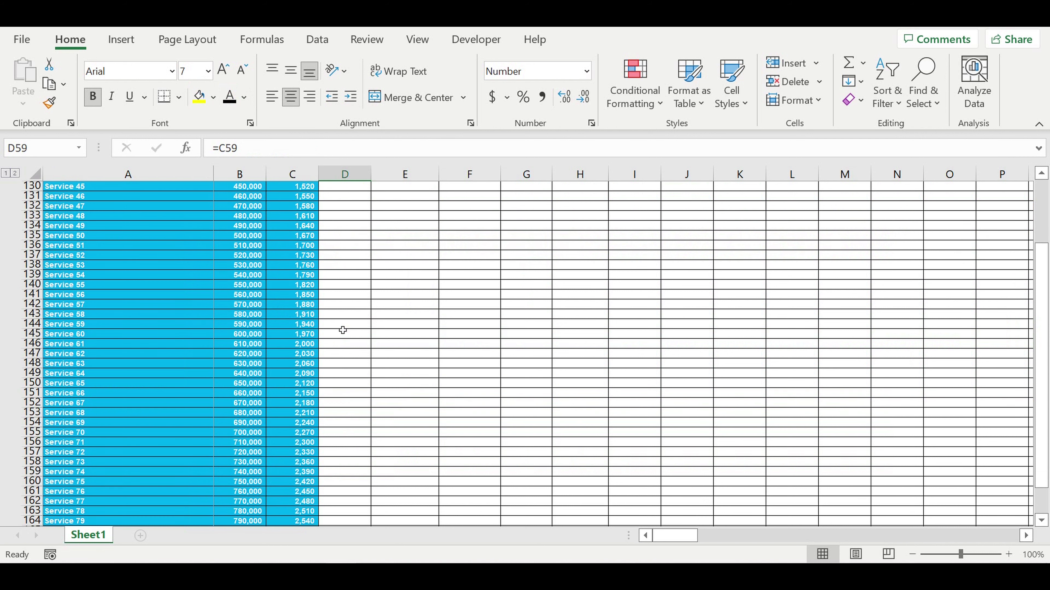
scroll(343, 330, "down", 15)
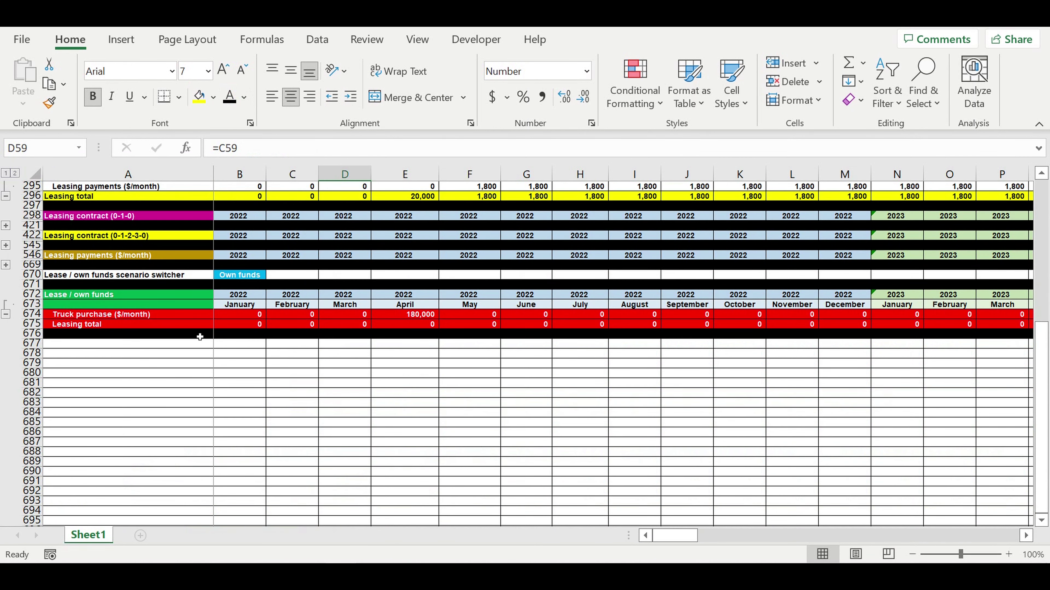
left_click(80, 326)
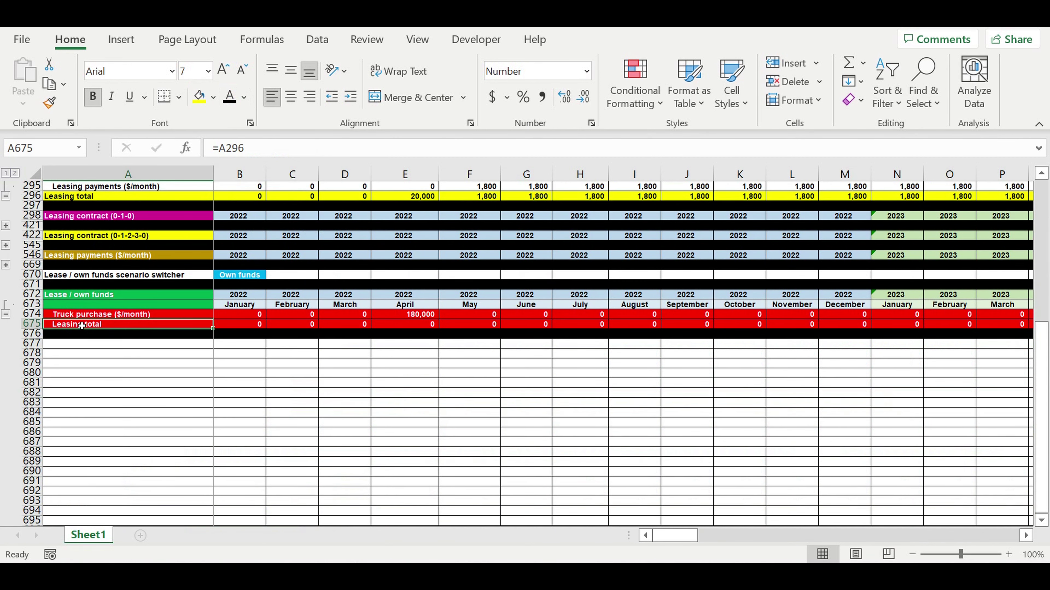
- Choose Leasing from switcher B670's dropdown after checking April's values in E674:E675
left_click_drag(430, 316, 427, 325)
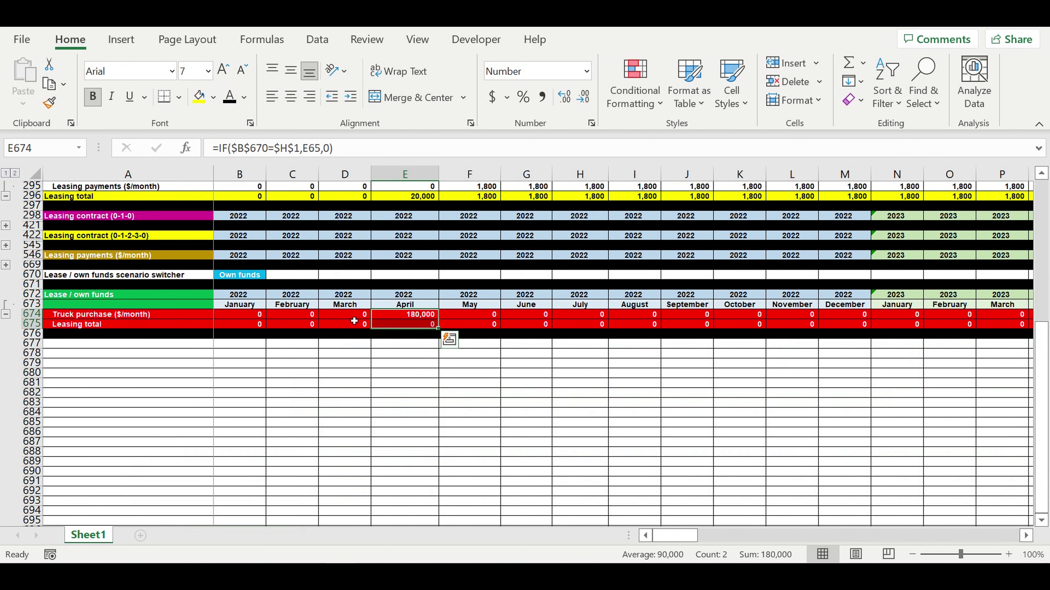
left_click(240, 277)
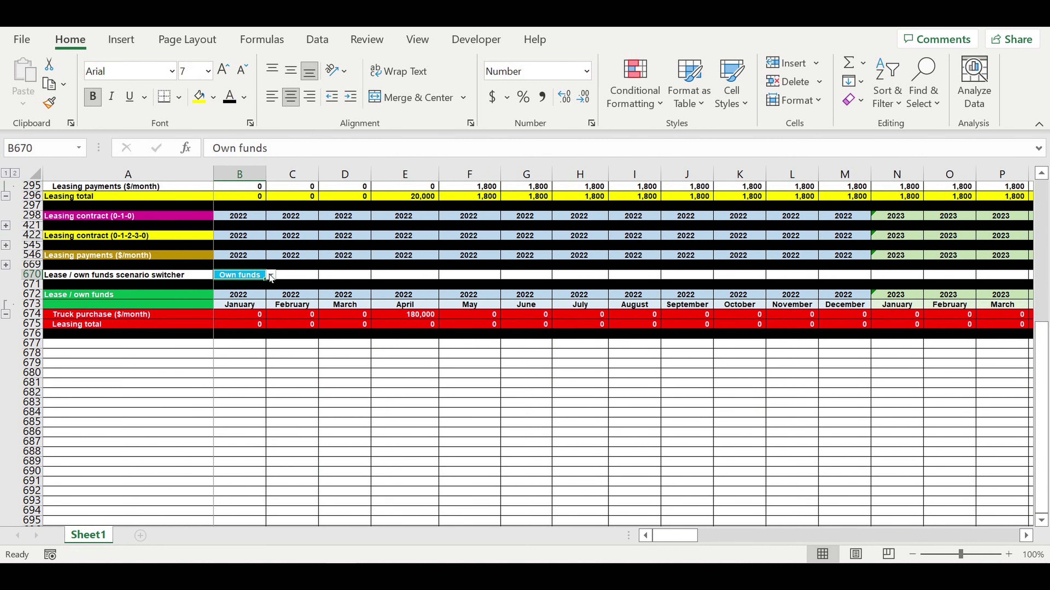
left_click(271, 276)
left_click(240, 298)
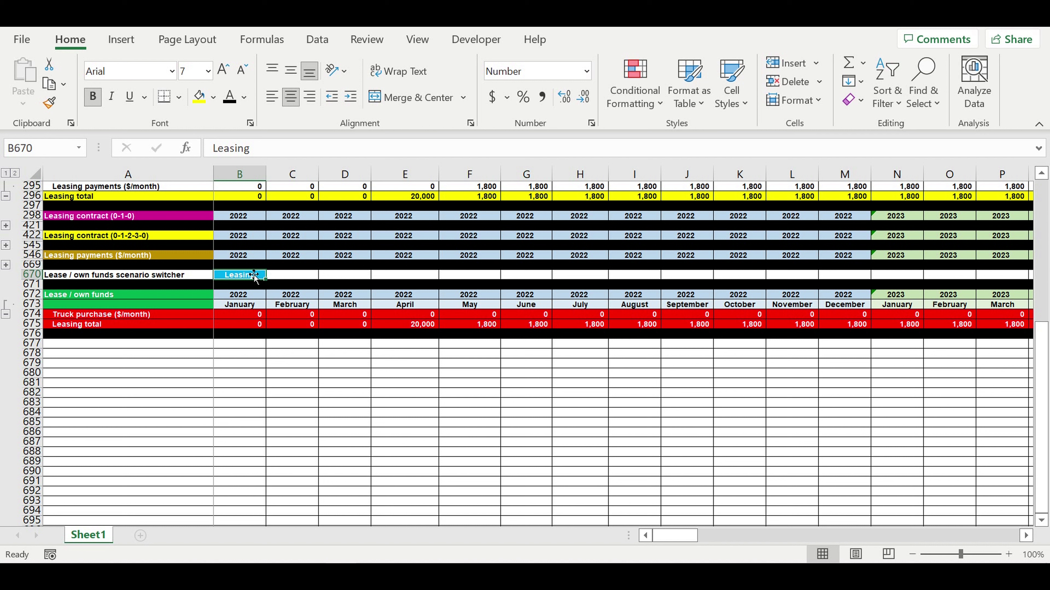
left_click(253, 275)
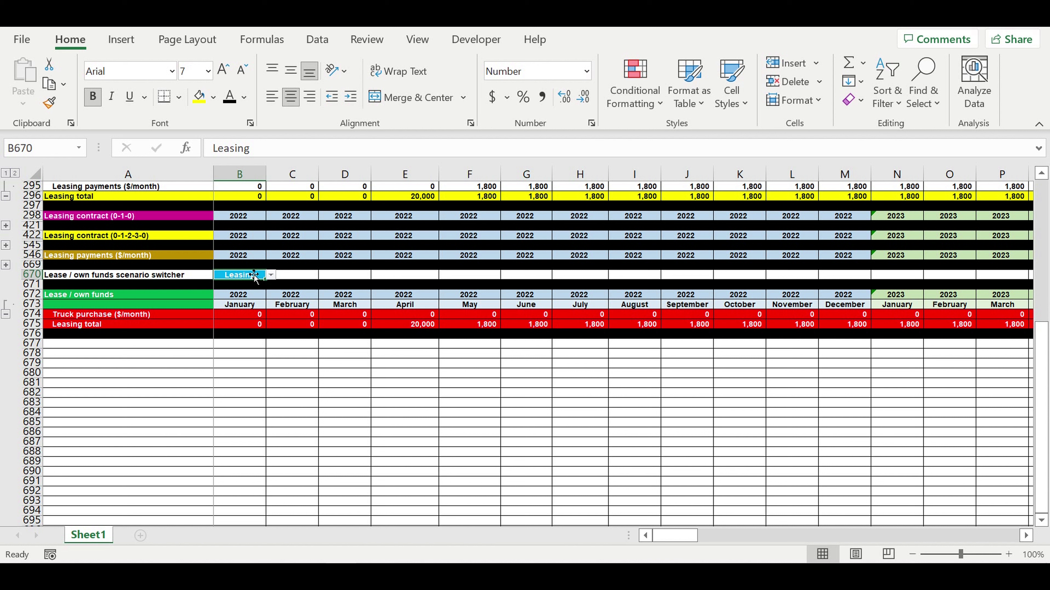